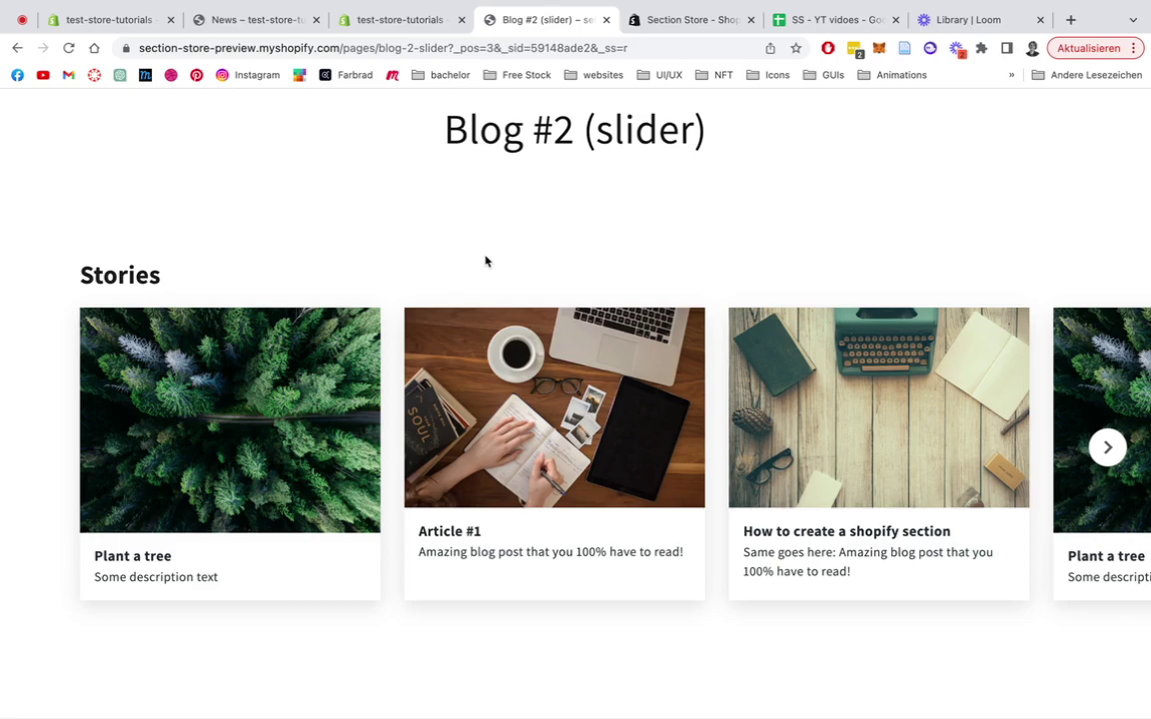
- Review the Section Store app listing, and view the owned sections in the test store's admin
{"action": "left_click", "coordinate": [647, 22]}
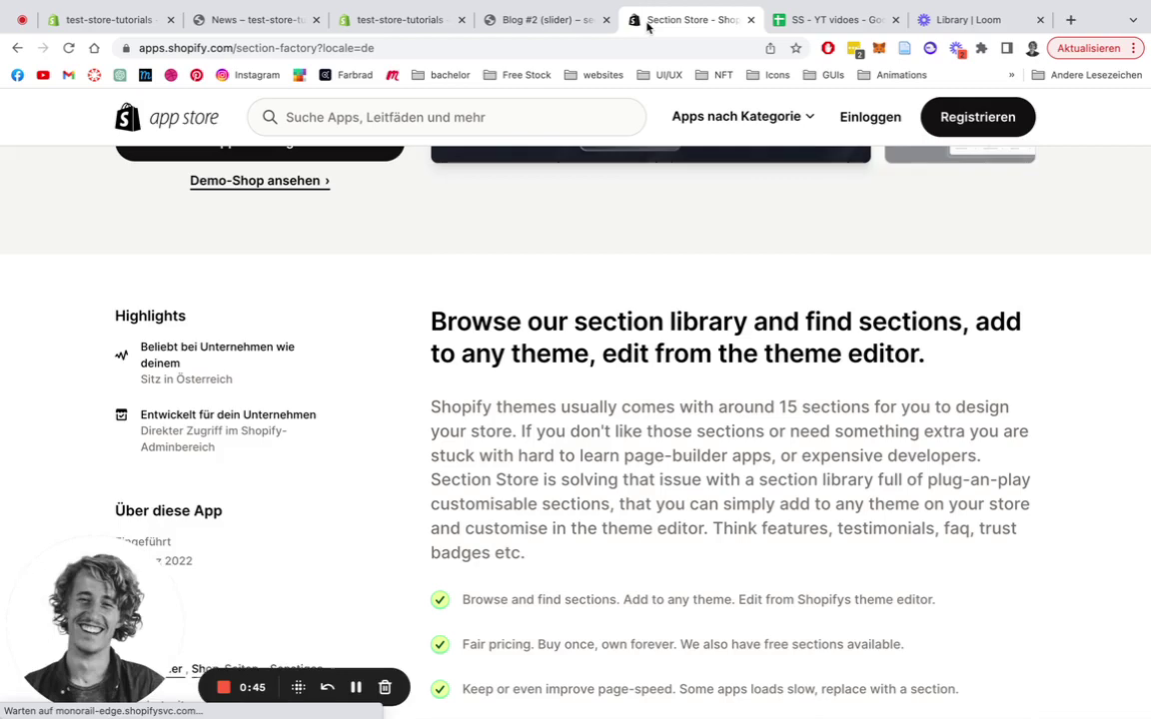
{"action": "scroll", "coordinate": [403, 527], "scroll_direction": "up", "scroll_amount": 5}
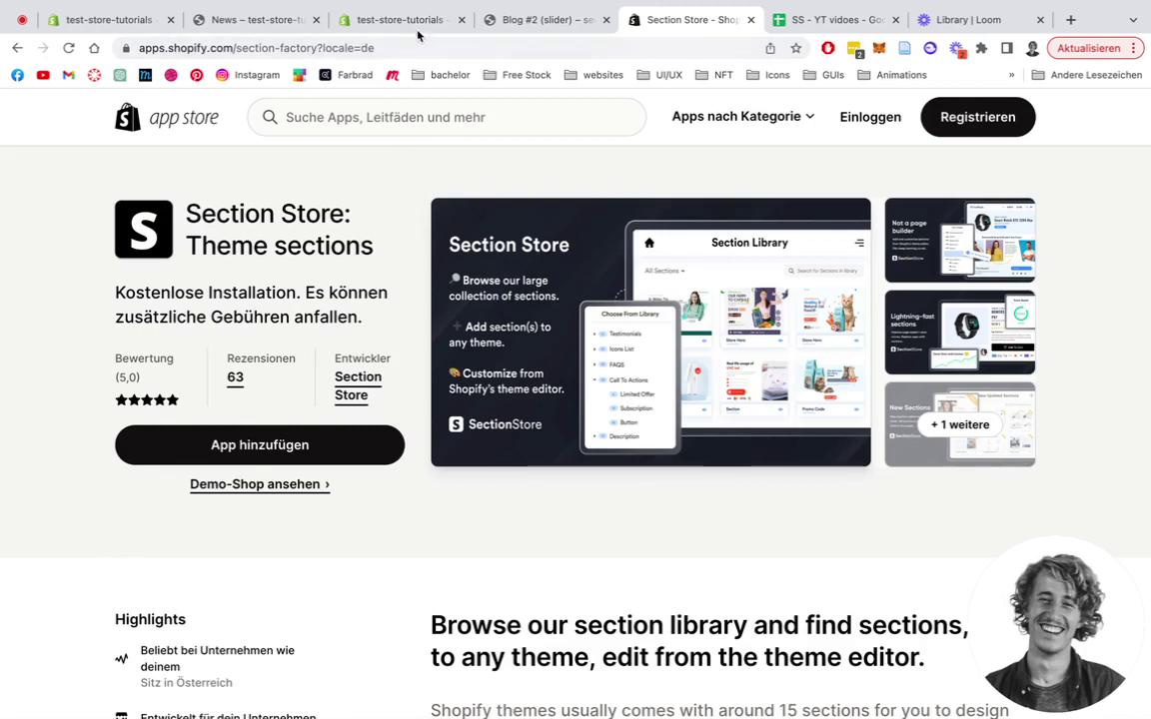
{"action": "left_click", "coordinate": [409, 20]}
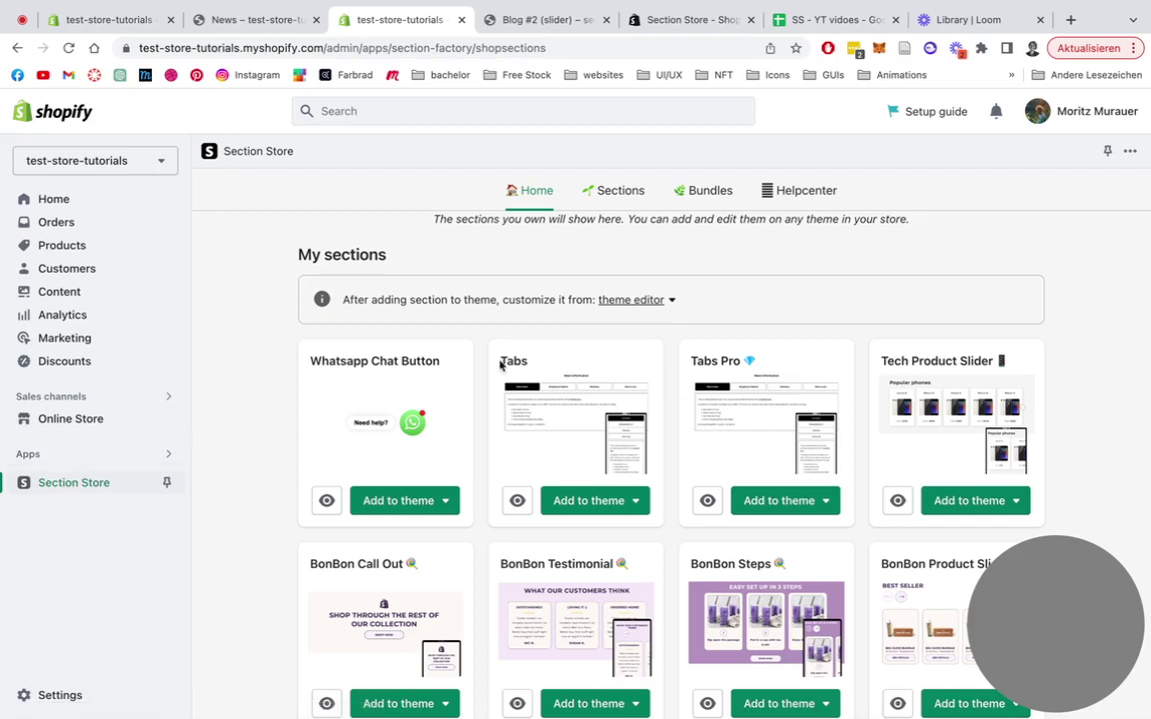
{"action": "scroll", "coordinate": [278, 313], "scroll_direction": "down", "scroll_amount": 2}
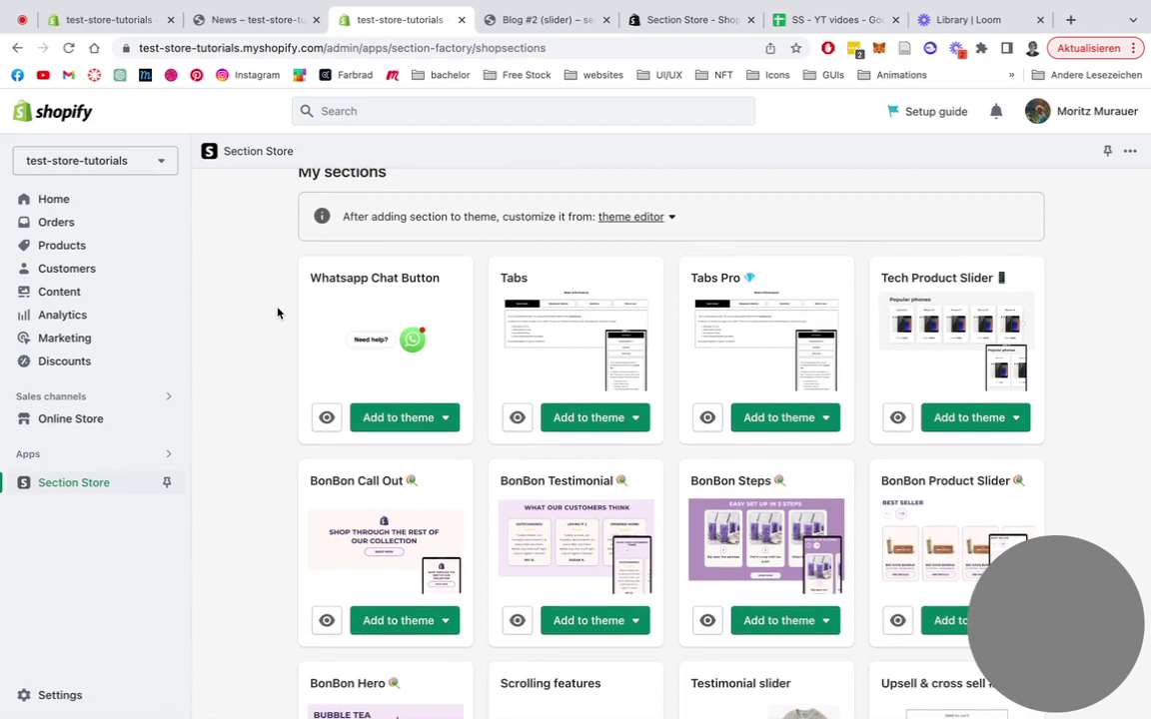
{"action": "scroll", "coordinate": [278, 313], "scroll_direction": "up", "scroll_amount": 2}
- Browse Section Store's full library of popular, newest and free sections
{"action": "left_click", "coordinate": [634, 191]}
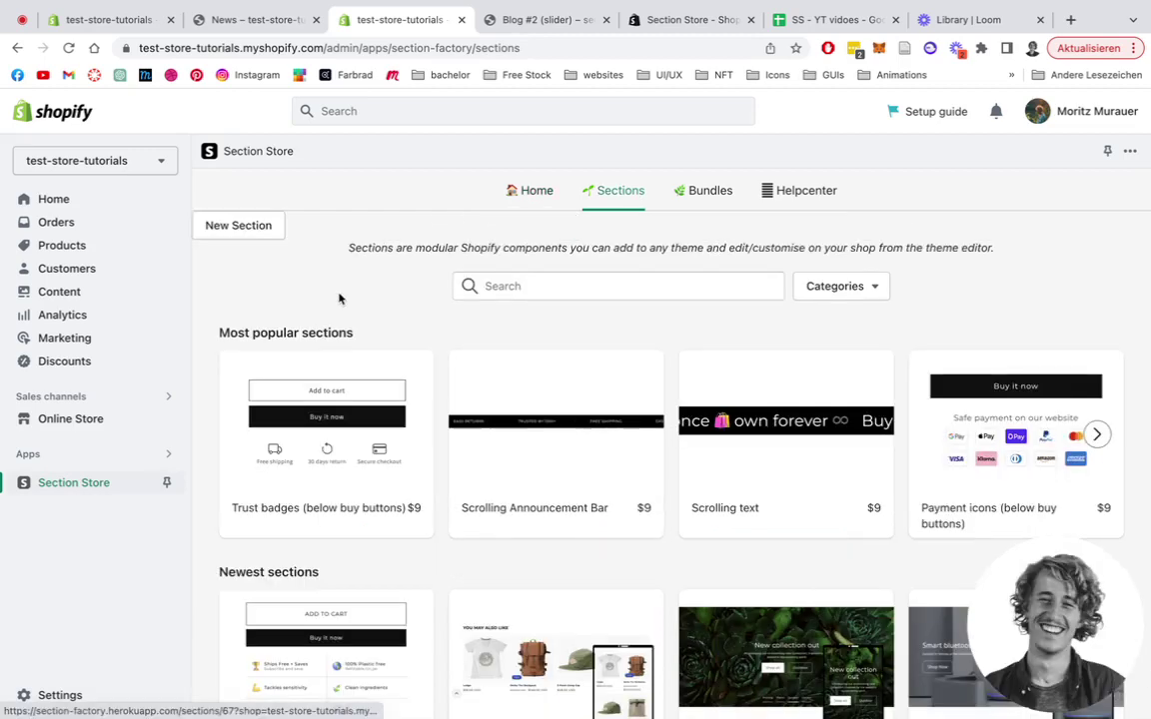
{"action": "scroll", "coordinate": [335, 304], "scroll_direction": "down", "scroll_amount": 1}
{"action": "scroll", "coordinate": [811, 329], "scroll_direction": "down", "scroll_amount": 6}
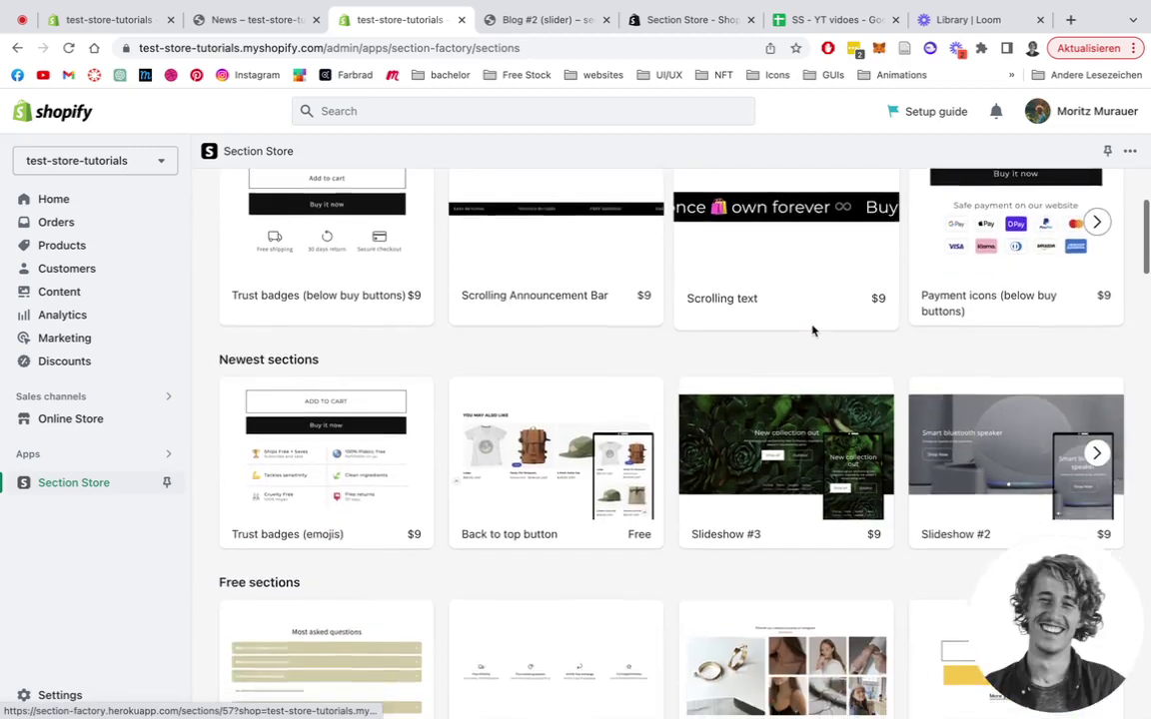
{"action": "scroll", "coordinate": [814, 332], "scroll_direction": "up", "scroll_amount": 7}
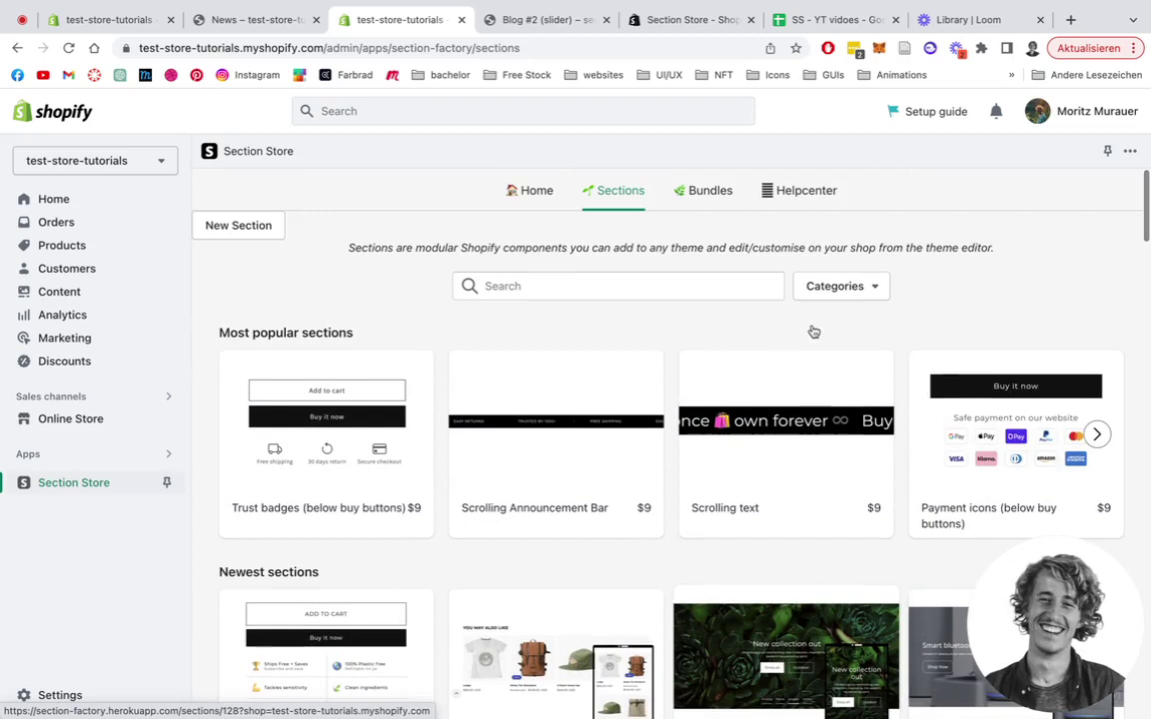
- Search the section library for "blog" and view the details of Blog #3 (slider)
{"action": "left_click", "coordinate": [561, 290]}
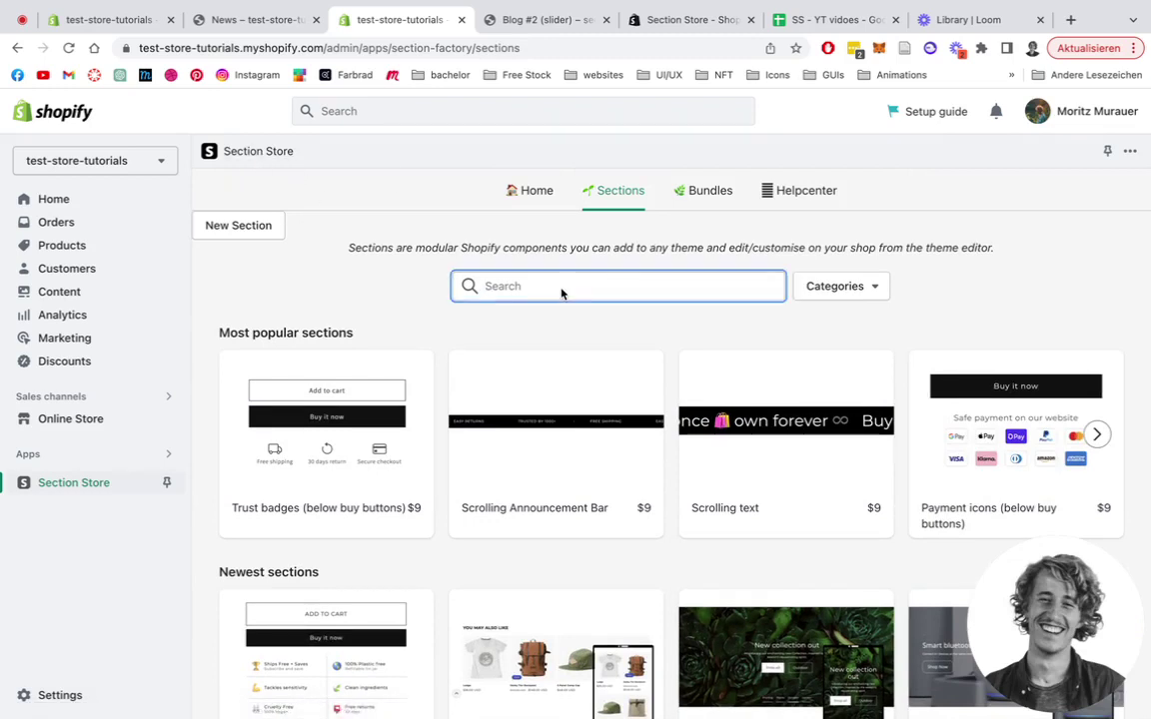
{"action": "type", "text": "blog"}
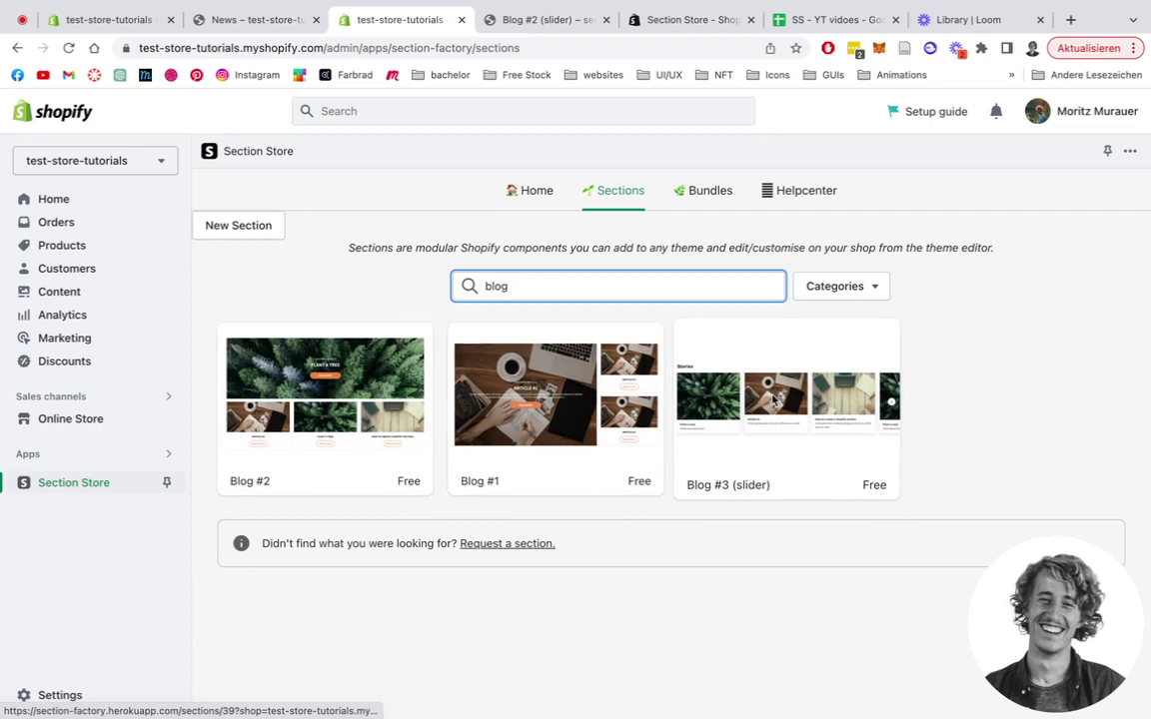
{"action": "left_click", "coordinate": [775, 400]}
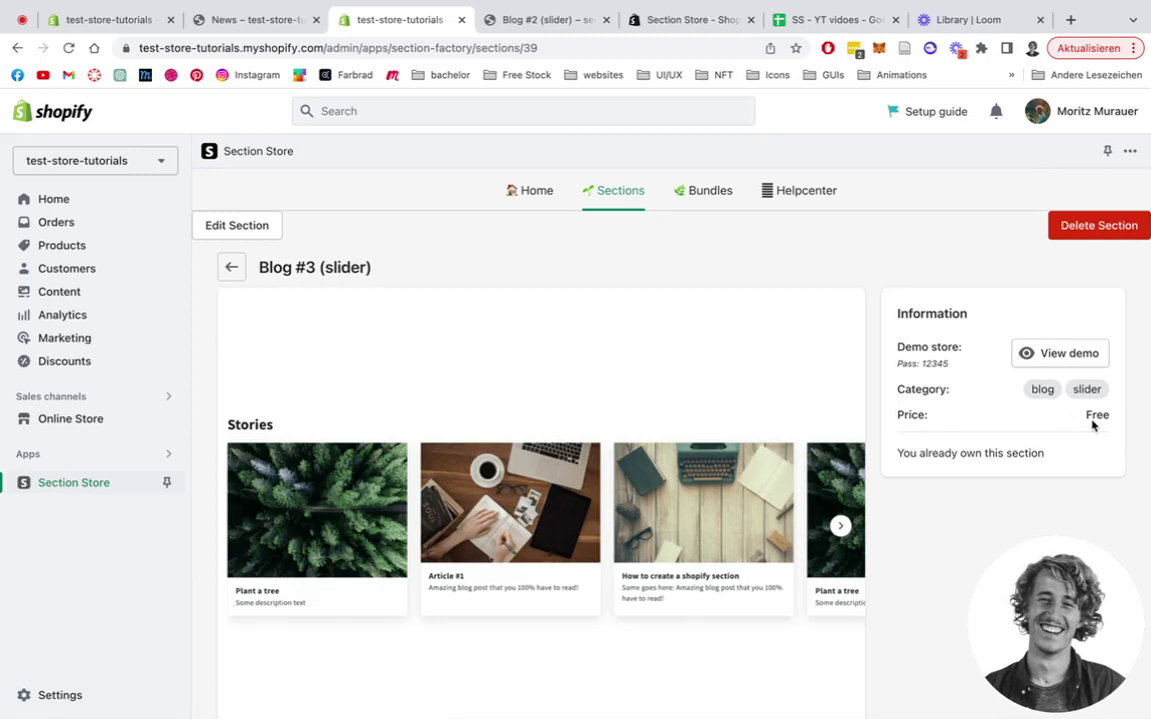
{"action": "scroll", "coordinate": [642, 304], "scroll_direction": "down", "scroll_amount": 1}
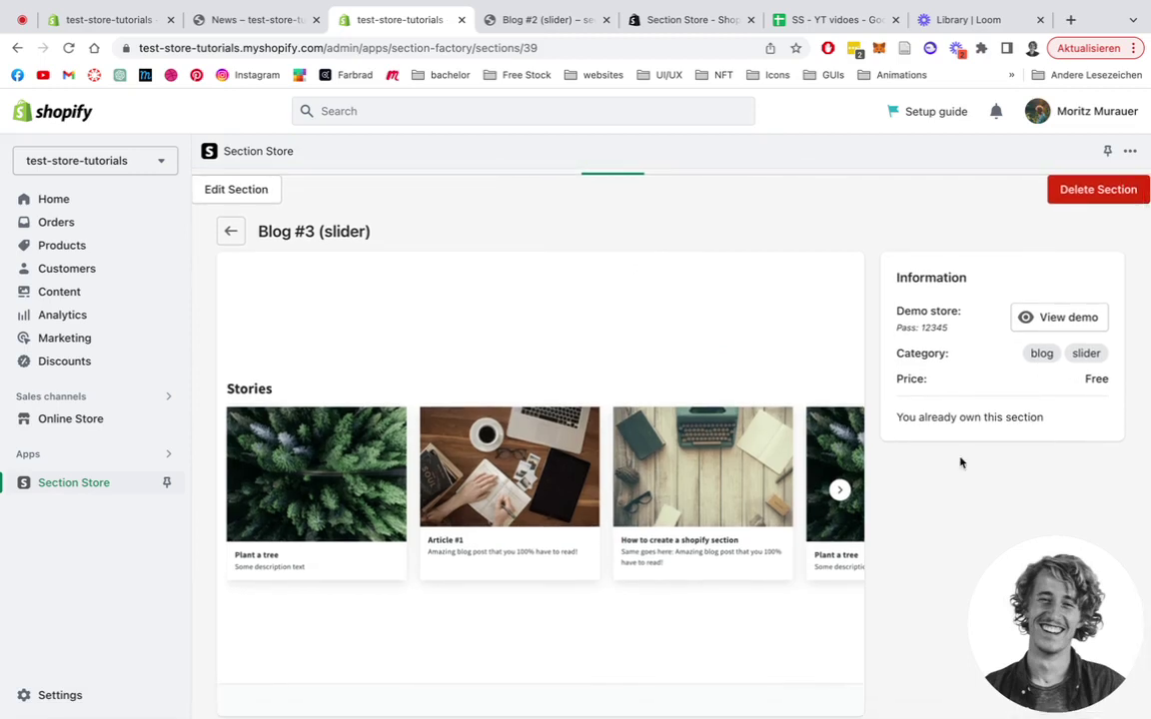
{"action": "scroll", "coordinate": [643, 231], "scroll_direction": "up", "scroll_amount": 1}
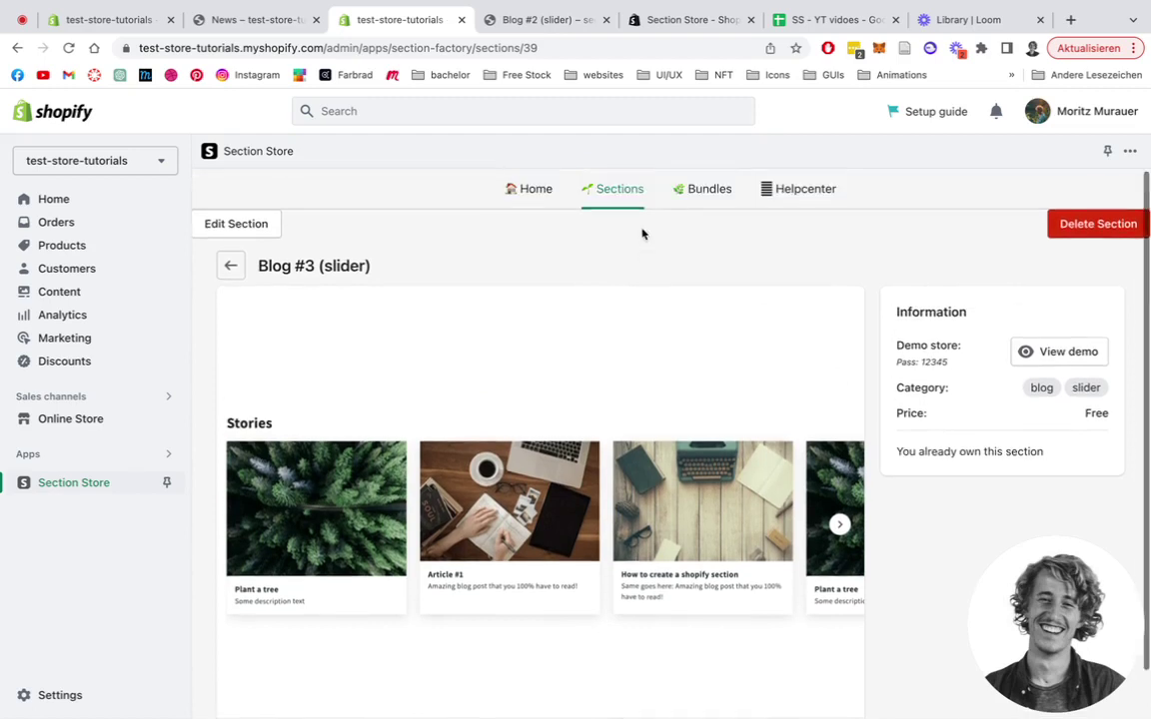
- Look over the section bundles offered in Section Store
{"action": "left_click", "coordinate": [705, 186]}
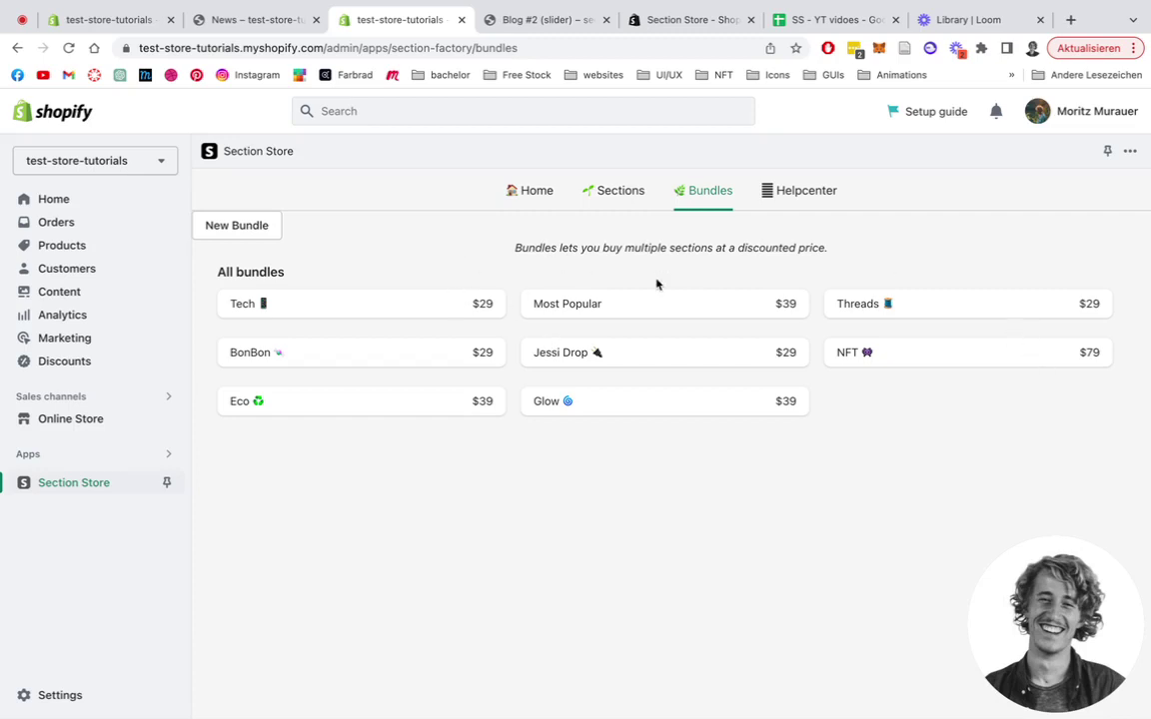
{"action": "scroll", "coordinate": [632, 382], "scroll_direction": "down", "scroll_amount": 1}
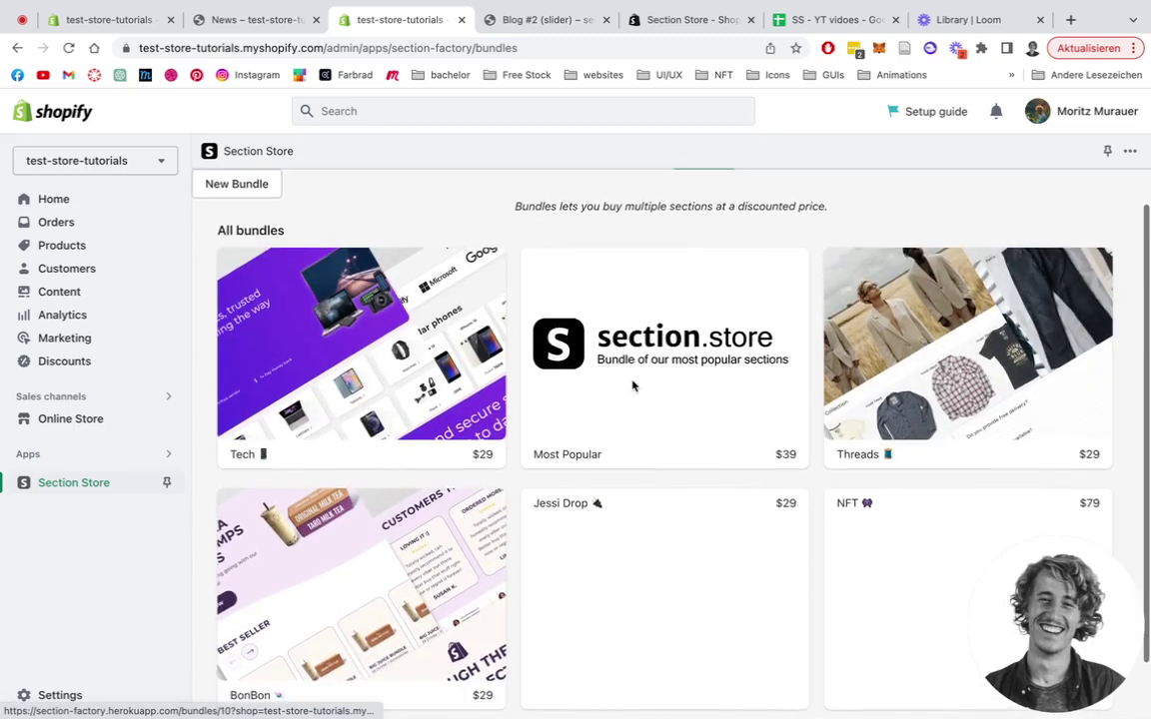
{"action": "scroll", "coordinate": [631, 385], "scroll_direction": "up", "scroll_amount": 1}
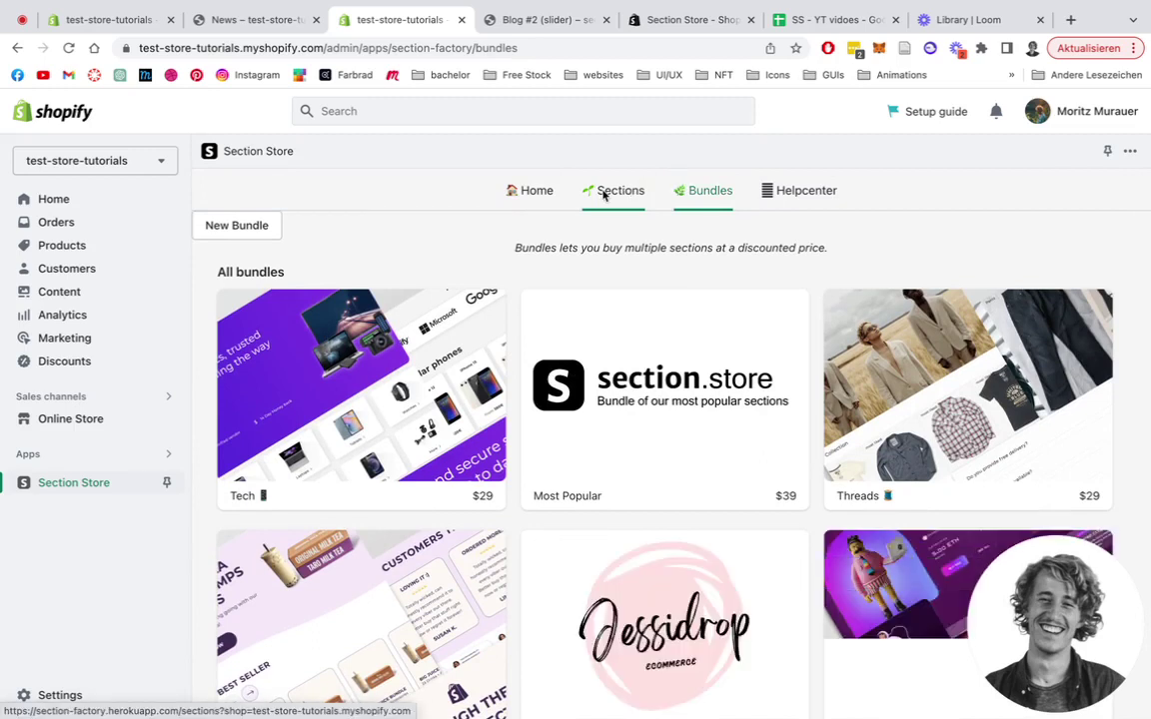
- Return to the section library, search for "blog" again and reopen Blog #3 (slider)
{"action": "left_click", "coordinate": [604, 195]}
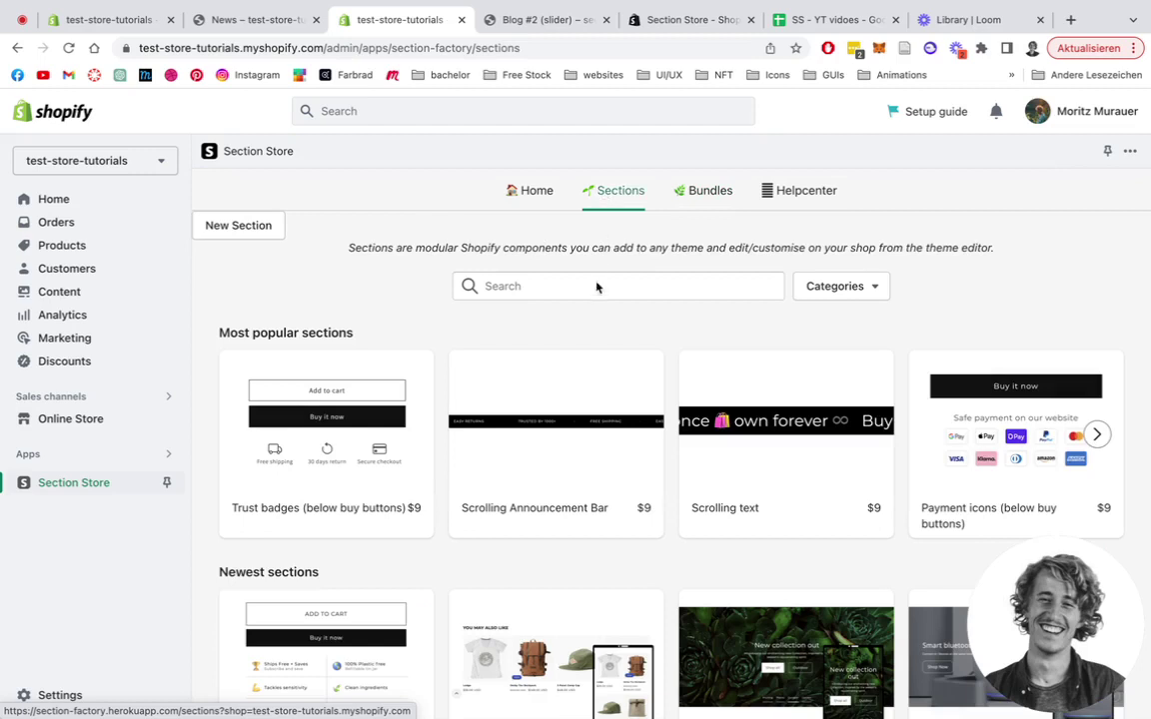
{"action": "left_click", "coordinate": [571, 294]}
{"action": "type", "text": "blog"}
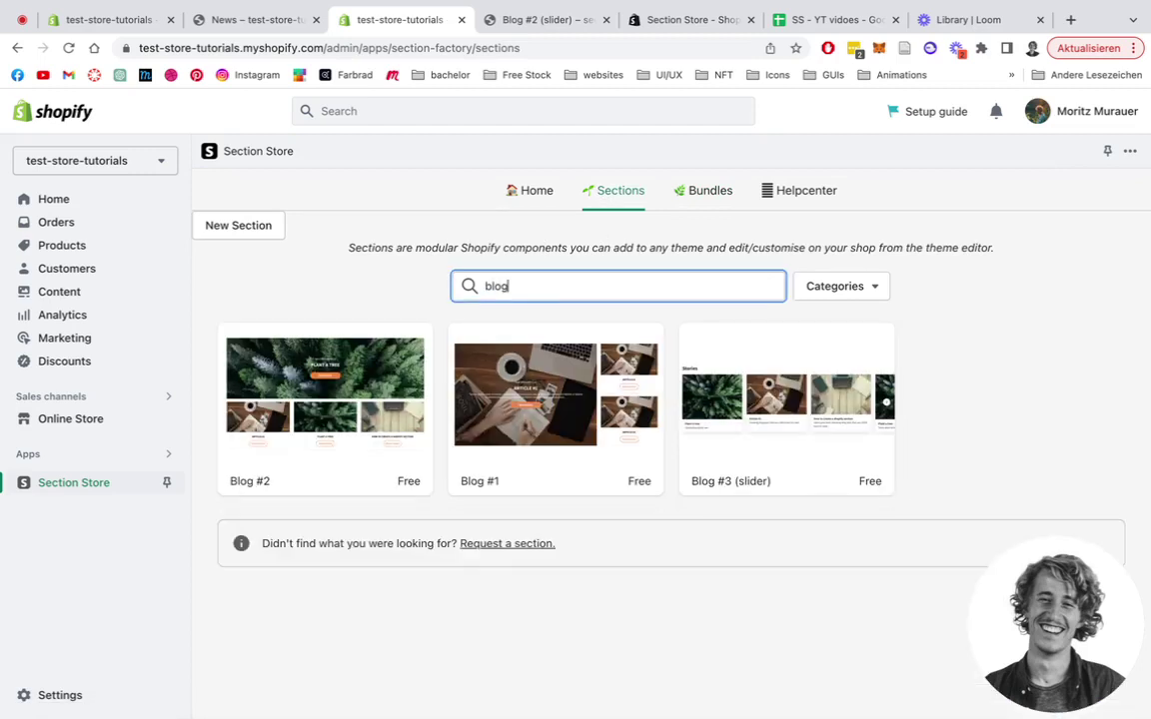
{"action": "left_click", "coordinate": [684, 410]}
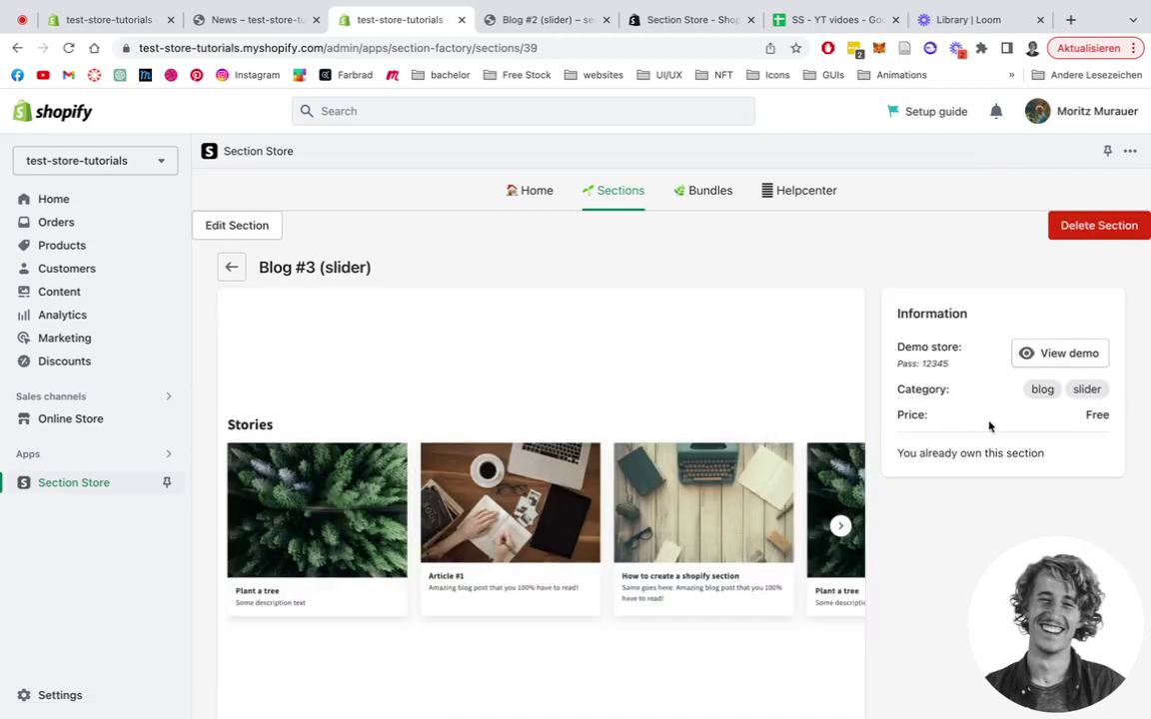
- Find Blog #3 (slider) among the owned sections and add it to the live Dawn theme
{"action": "left_click", "coordinate": [536, 190]}
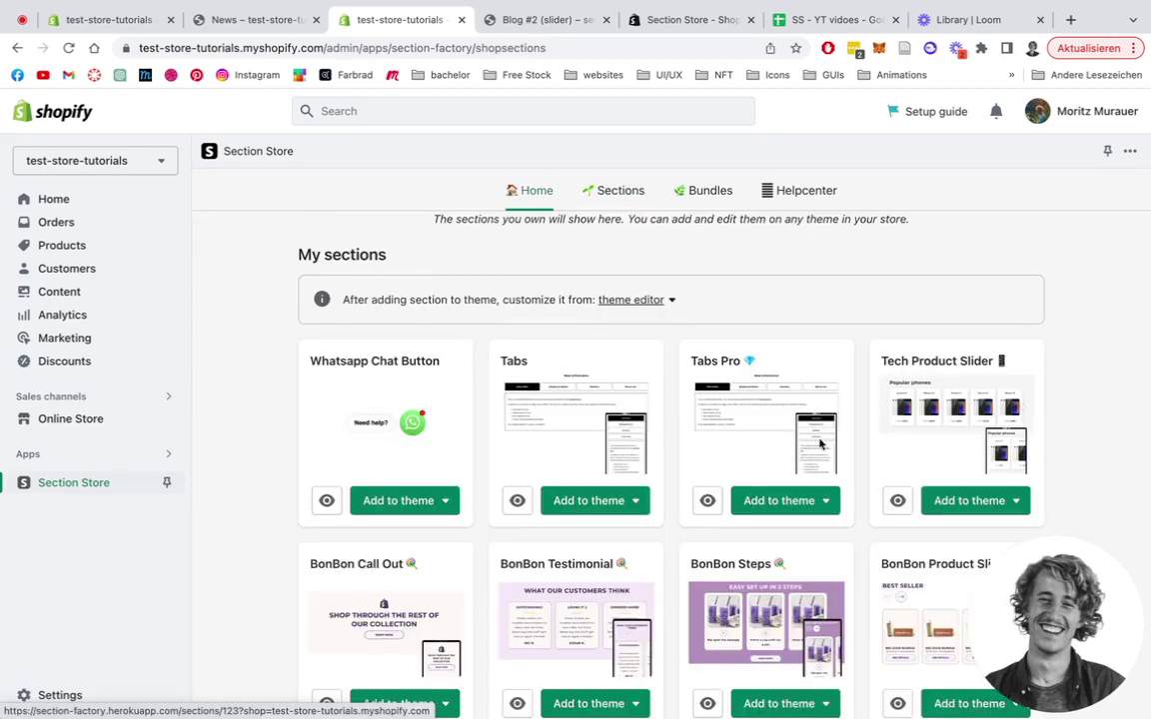
{"action": "scroll", "coordinate": [820, 443], "scroll_direction": "down", "scroll_amount": 5}
{"action": "scroll", "coordinate": [819, 443], "scroll_direction": "down", "scroll_amount": 5}
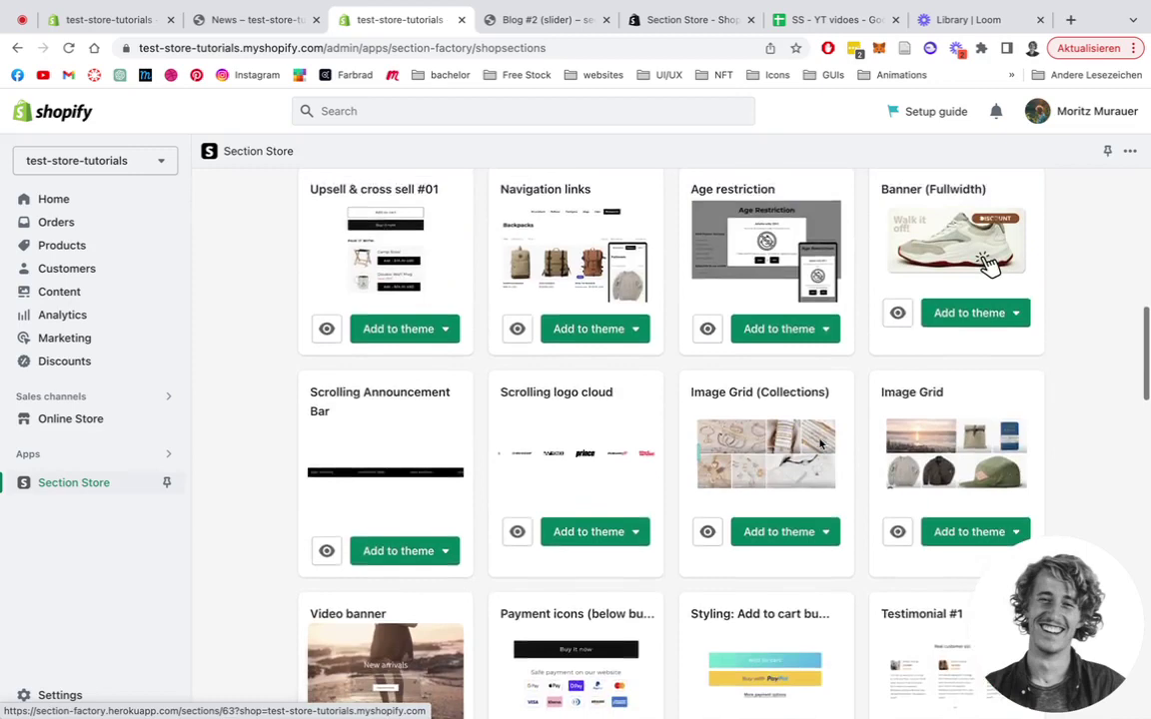
{"action": "scroll", "coordinate": [819, 444], "scroll_direction": "down", "scroll_amount": 8}
{"action": "scroll", "coordinate": [820, 443], "scroll_direction": "down", "scroll_amount": 6}
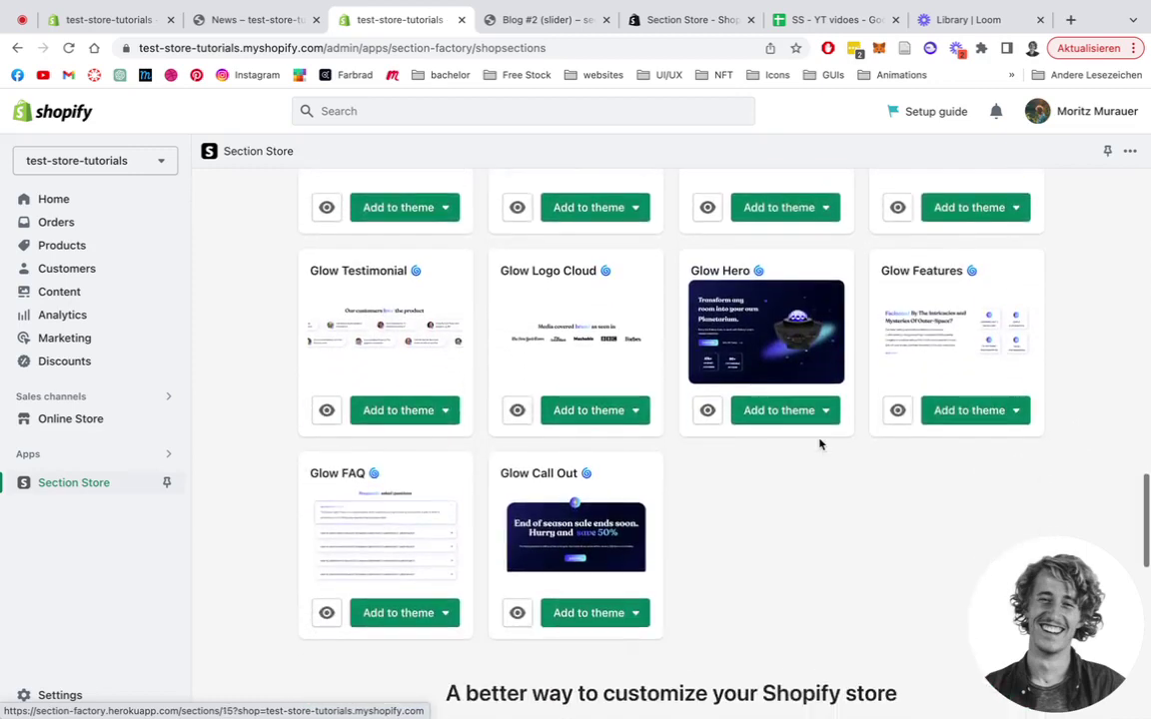
{"action": "scroll", "coordinate": [819, 444], "scroll_direction": "up", "scroll_amount": 7}
{"action": "scroll", "coordinate": [820, 444], "scroll_direction": "up", "scroll_amount": 1}
{"action": "scroll", "coordinate": [819, 444], "scroll_direction": "down", "scroll_amount": 3}
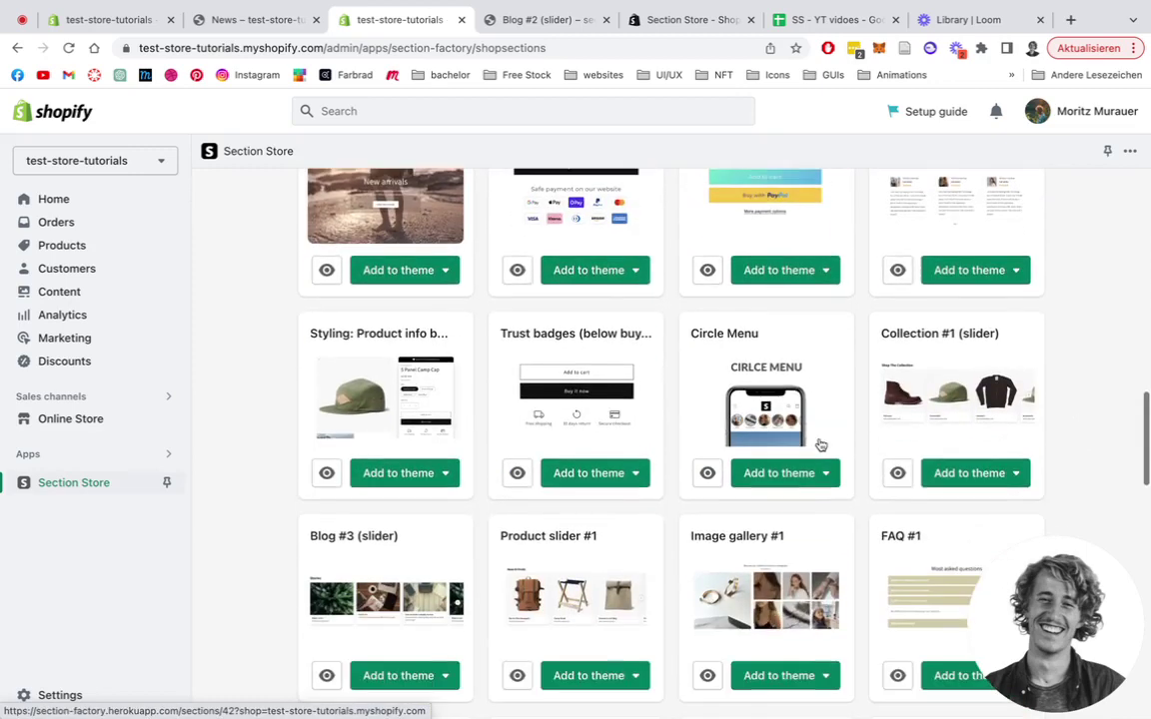
{"action": "scroll", "coordinate": [820, 444], "scroll_direction": "up", "scroll_amount": 1}
{"action": "left_click", "coordinate": [442, 544]}
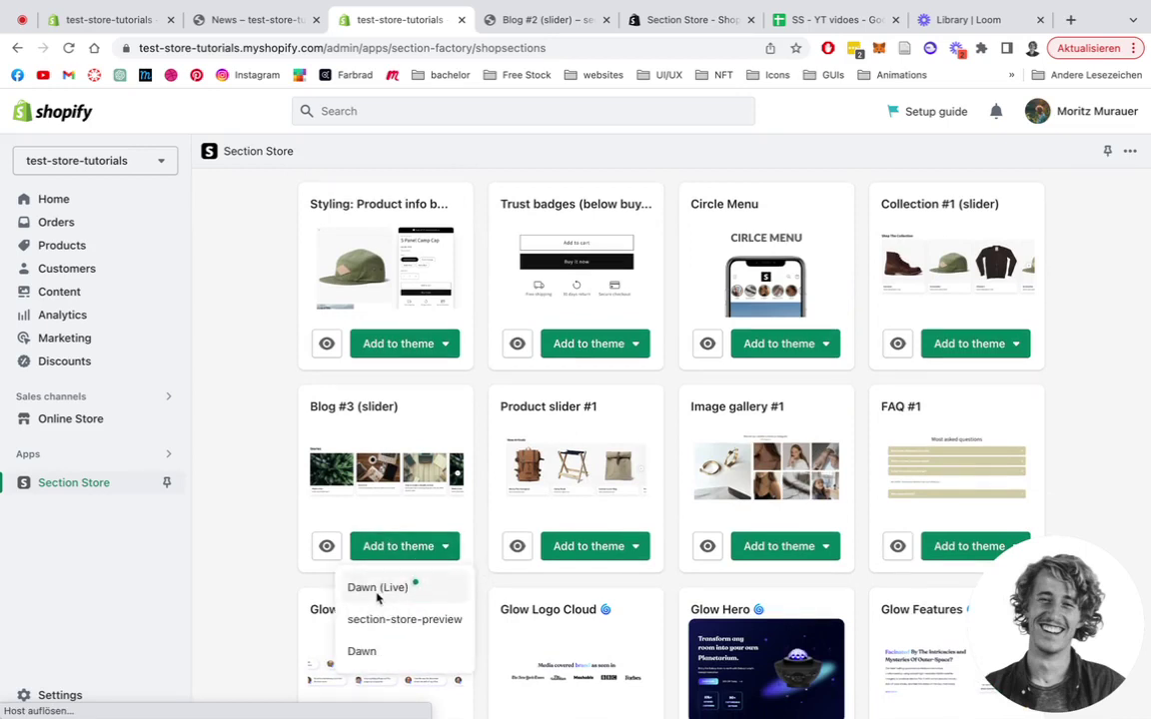
{"action": "left_click", "coordinate": [378, 590]}
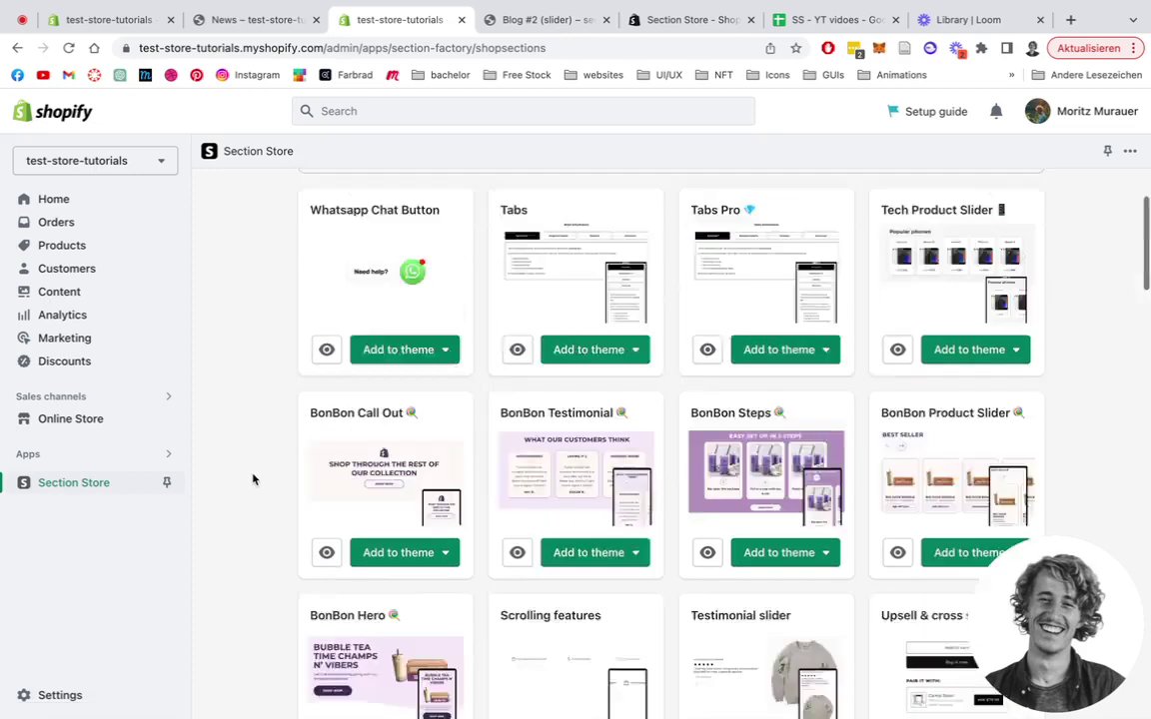
- Switch to the live Dawn theme's editor, hide the Collection Item Slider section on the home page and save
{"action": "left_click", "coordinate": [631, 300]}
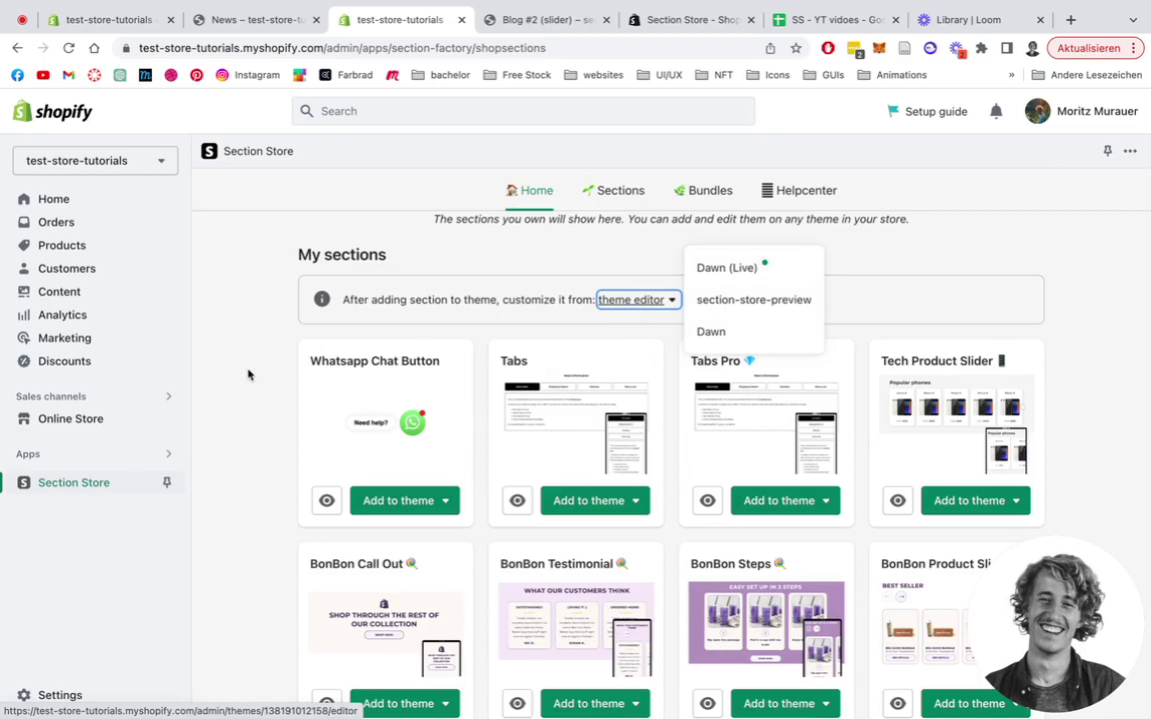
{"action": "left_click", "coordinate": [198, 357]}
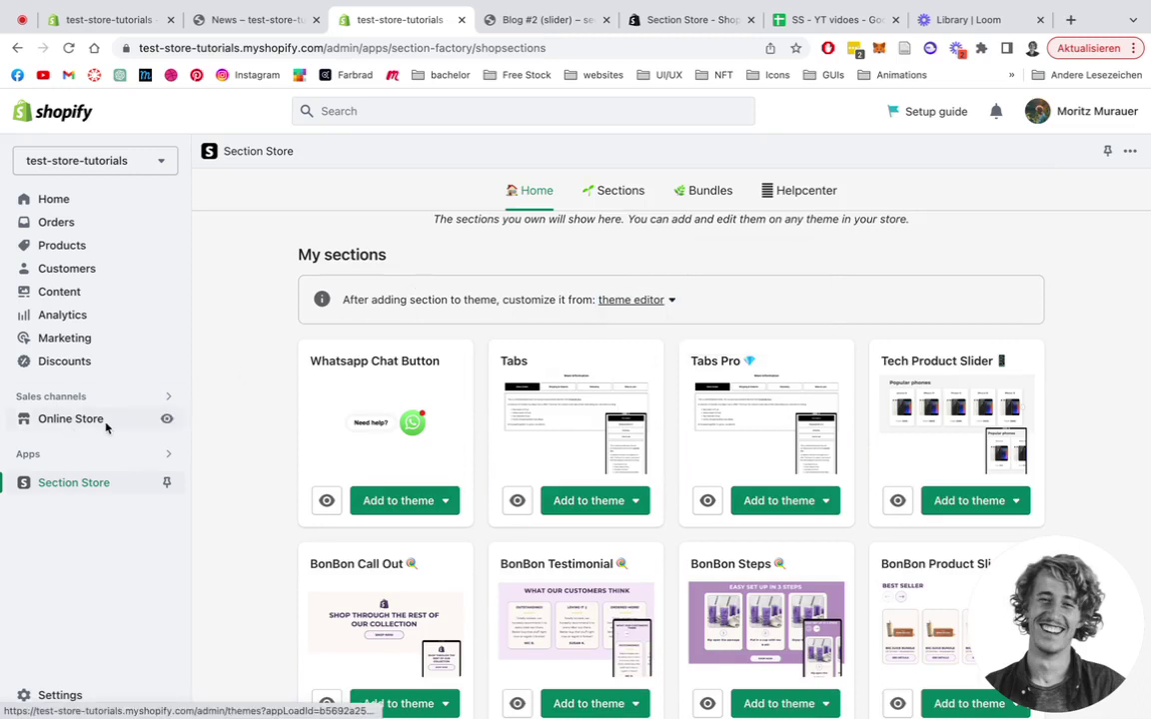
{"action": "left_click", "coordinate": [142, 25]}
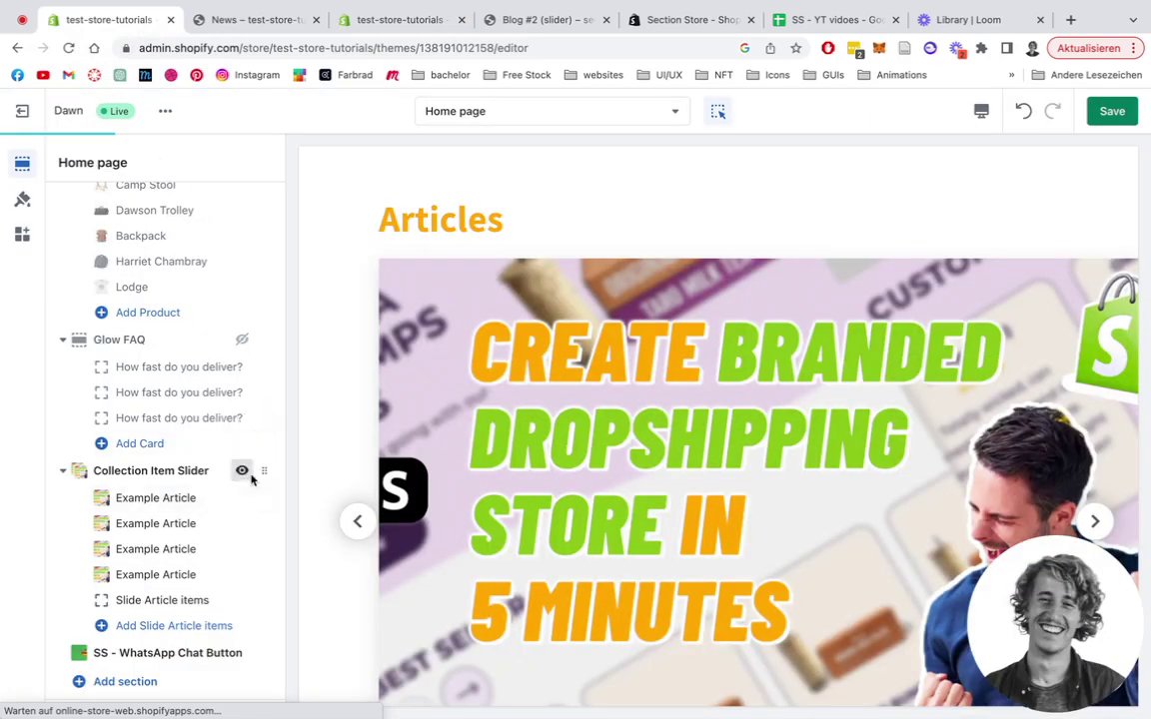
{"action": "left_click", "coordinate": [243, 472]}
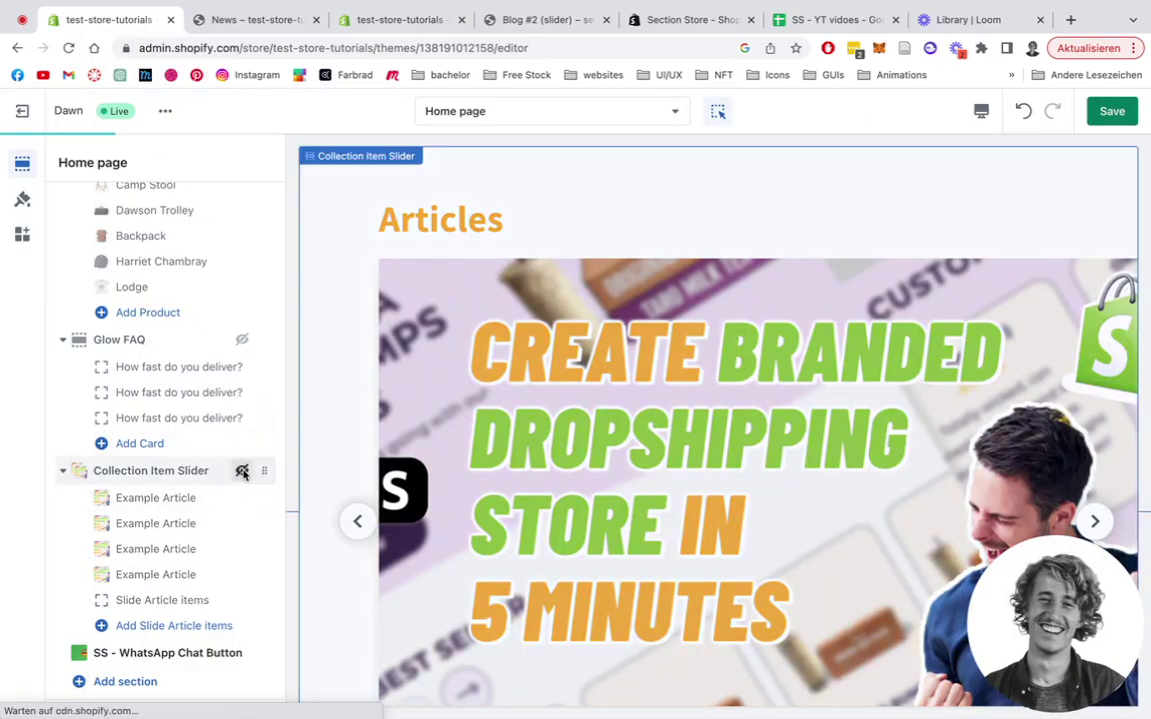
{"action": "left_click", "coordinate": [1098, 111]}
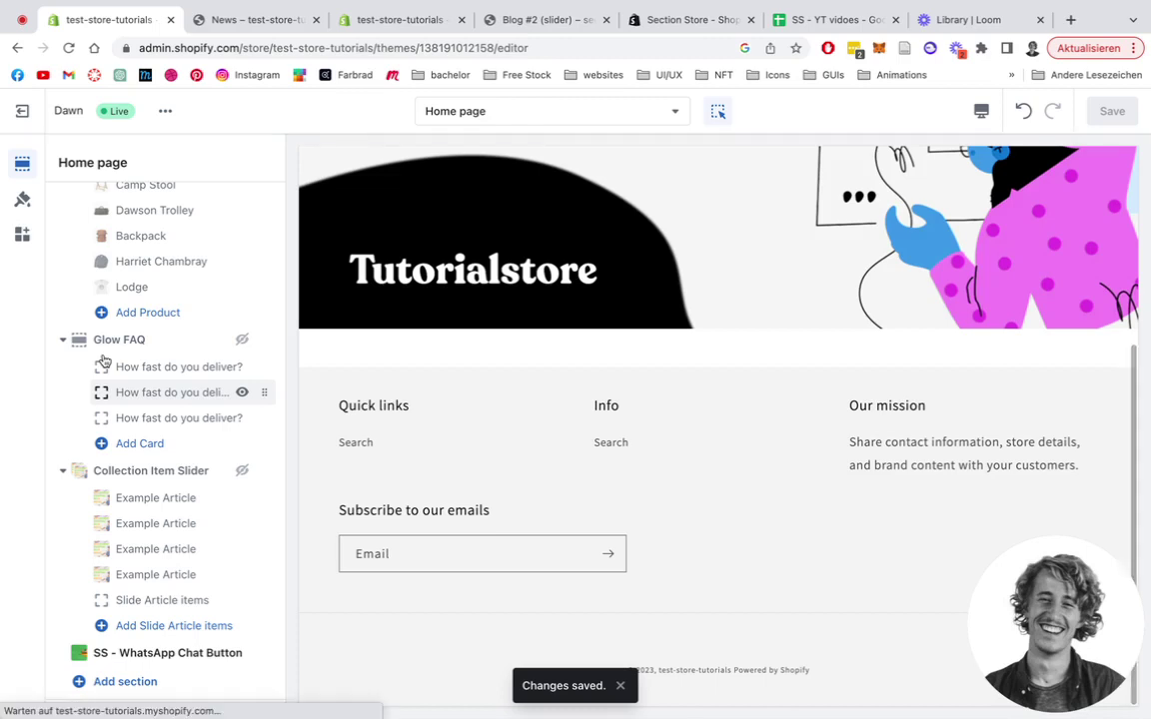
- Search the sections available to add to the home page for "ss blog", and return to the section list
{"action": "scroll", "coordinate": [211, 385], "scroll_direction": "down", "scroll_amount": 1}
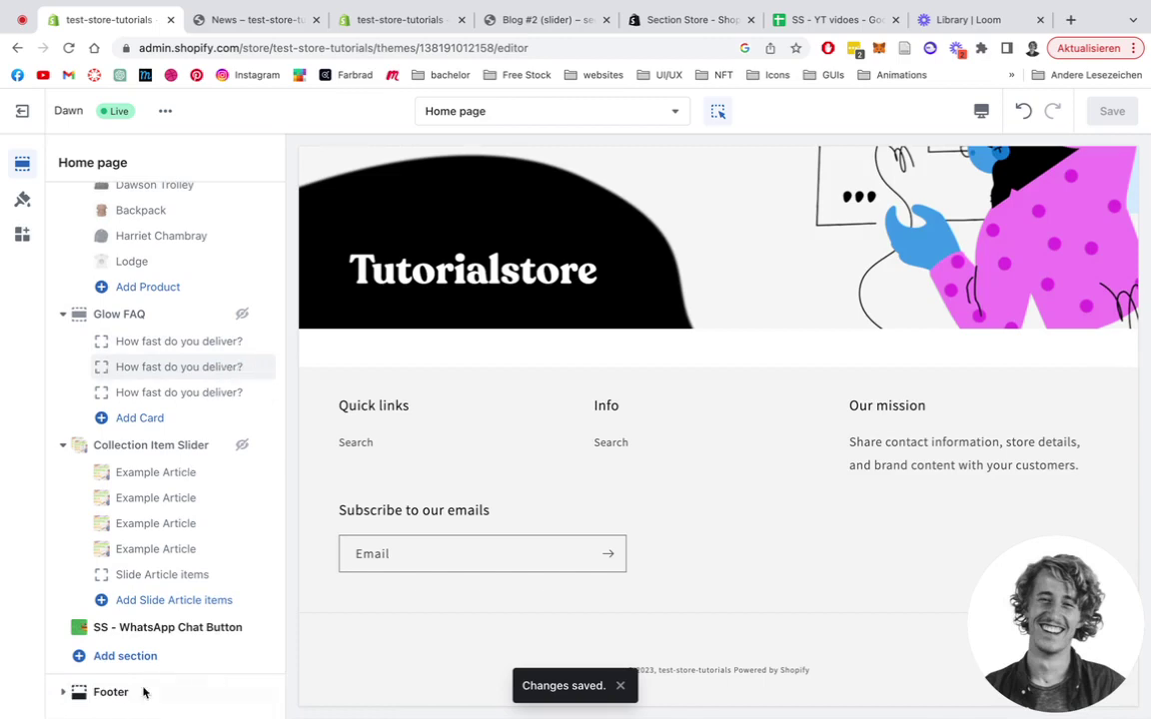
{"action": "left_click", "coordinate": [113, 658]}
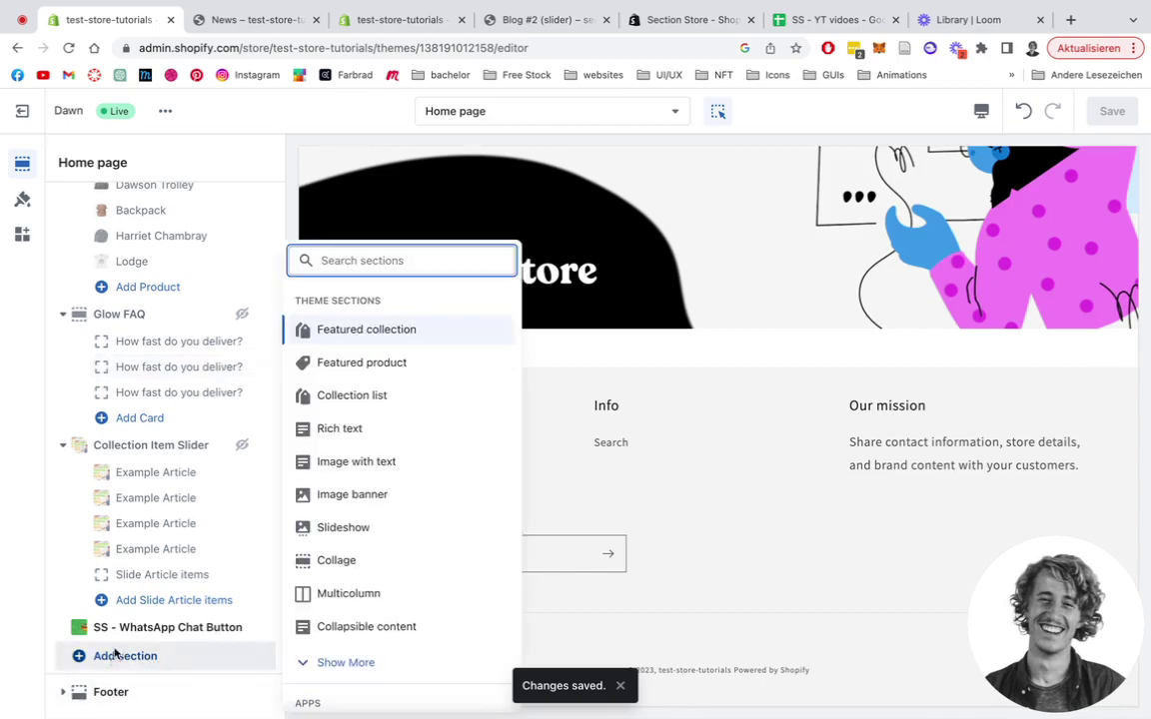
{"action": "type", "text": "ss blog"}
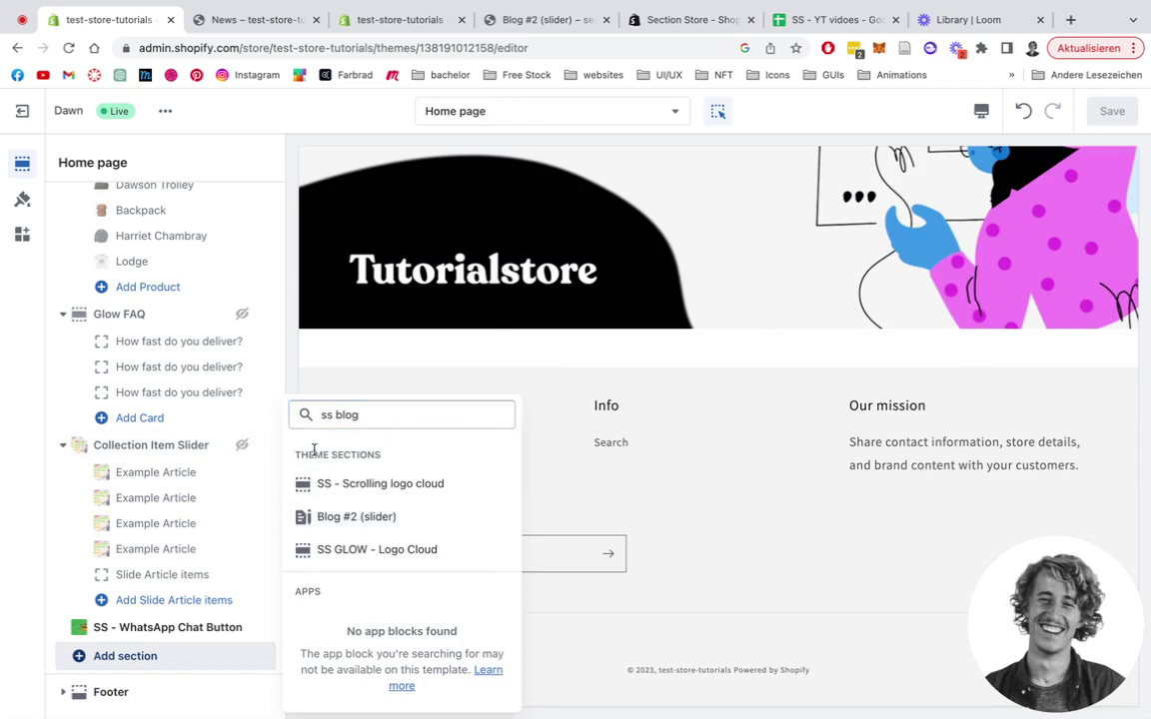
{"action": "left_click", "coordinate": [317, 369]}
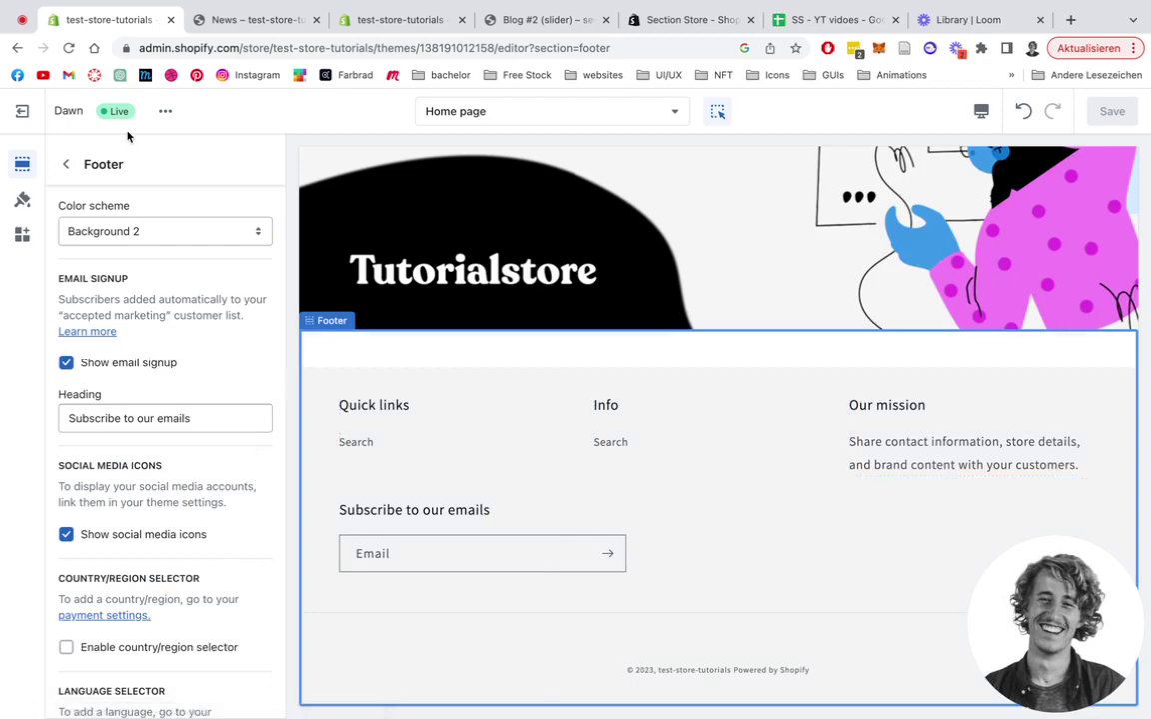
{"action": "left_click", "coordinate": [68, 165]}
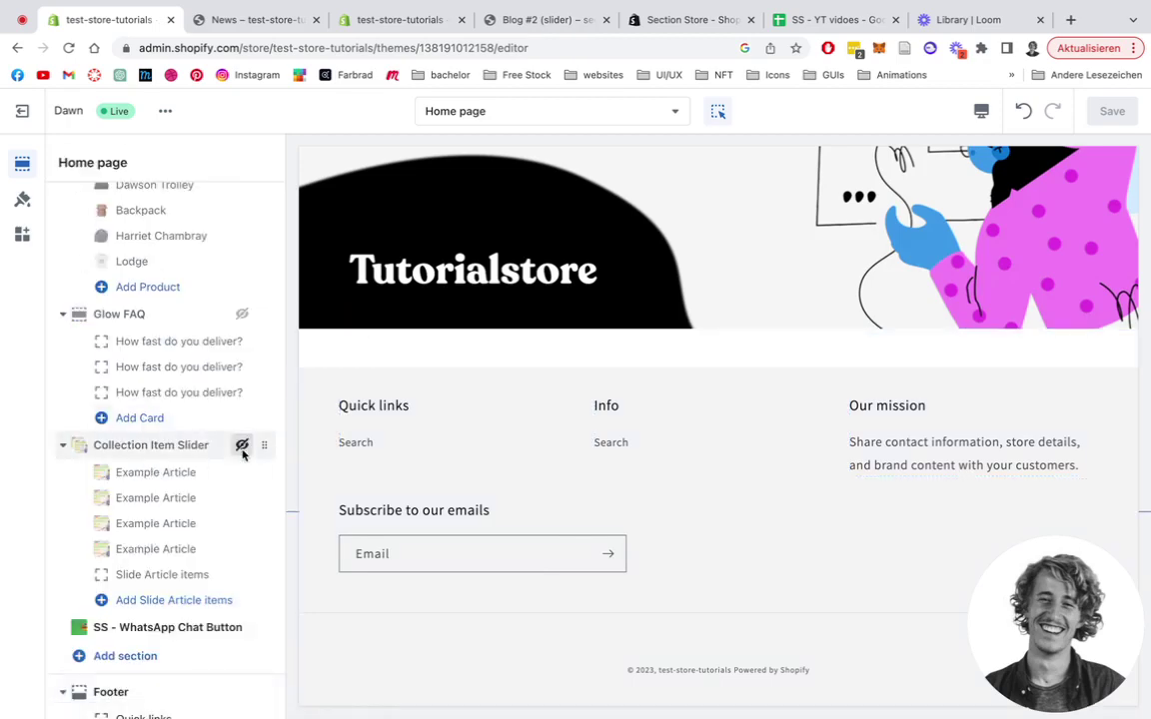
- Unhide the Collection Item Slider section on the home page, save, and advance its articles in the preview
{"action": "left_click", "coordinate": [243, 450]}
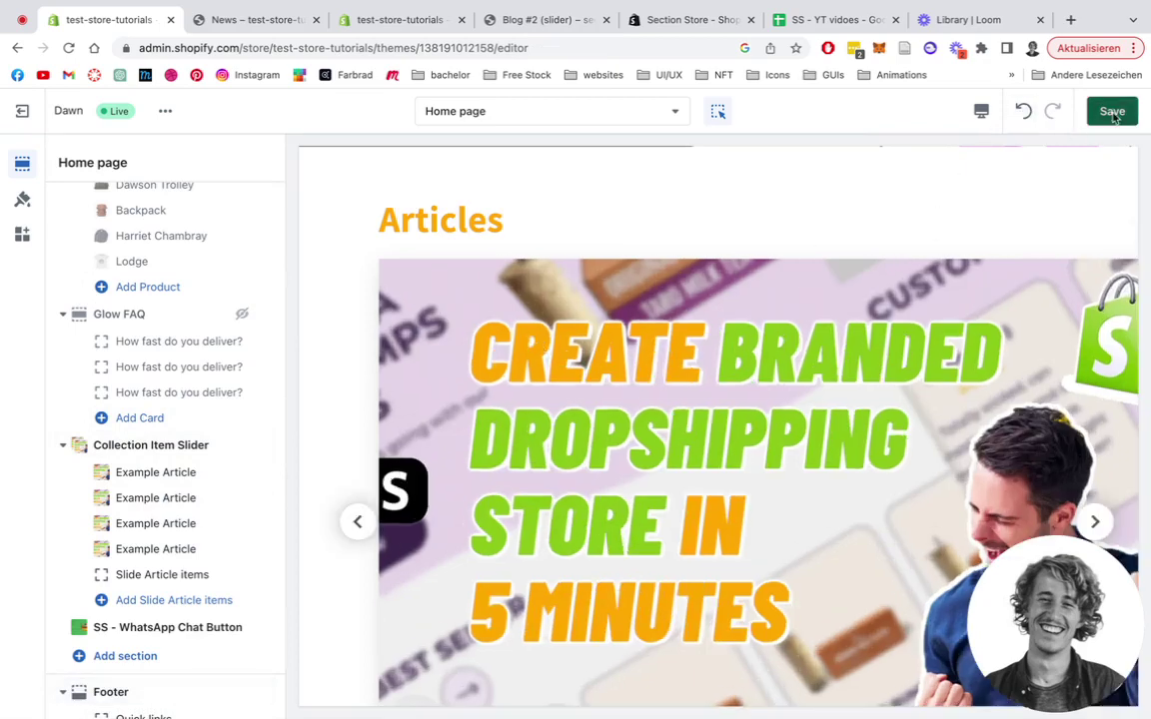
{"action": "left_click", "coordinate": [1109, 112]}
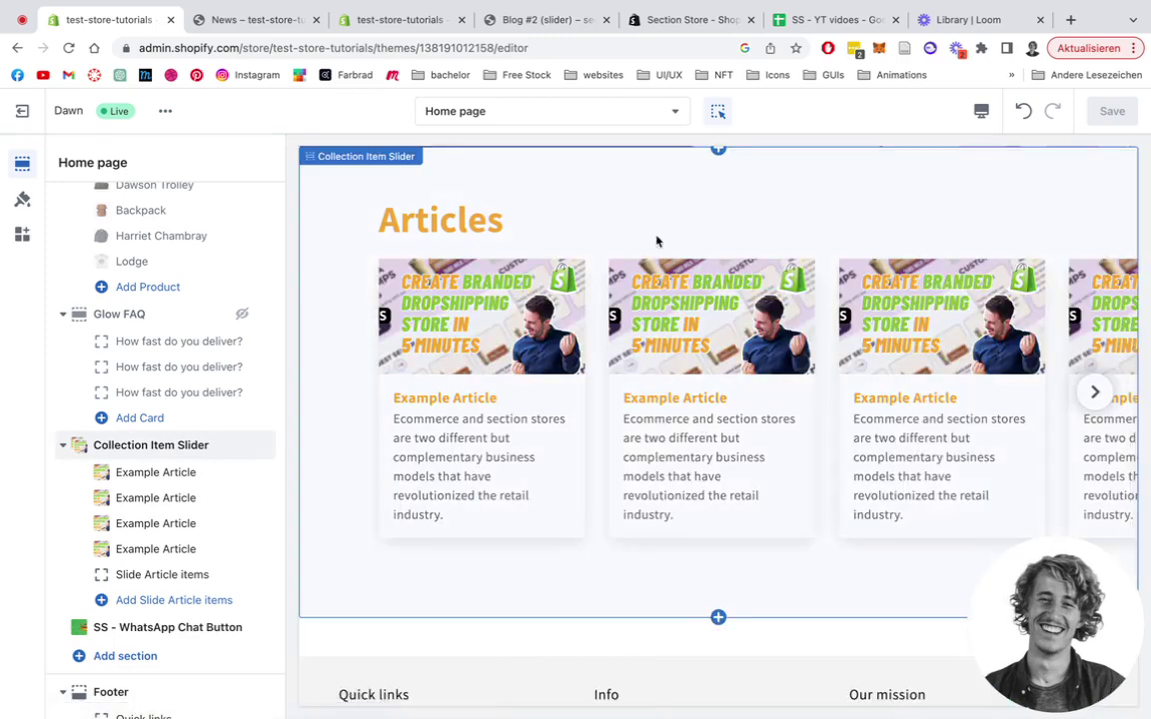
{"action": "scroll", "coordinate": [646, 227], "scroll_direction": "up", "scroll_amount": 1}
{"action": "scroll", "coordinate": [549, 436], "scroll_direction": "up", "scroll_amount": 1}
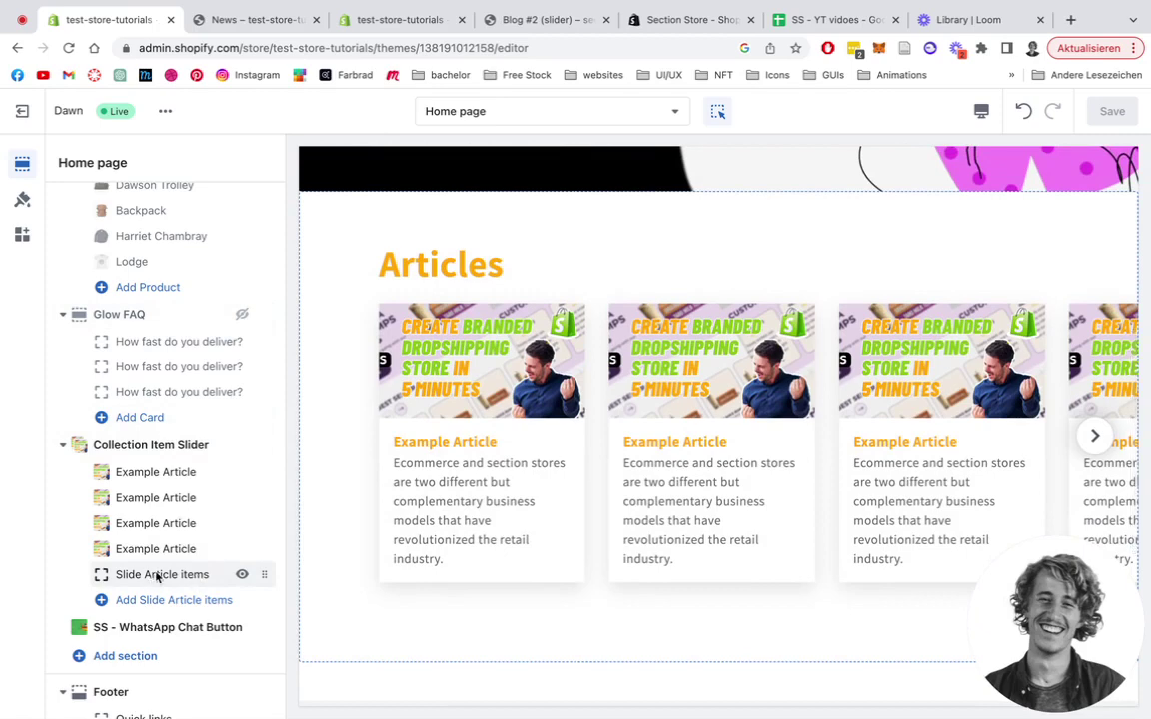
{"action": "left_click", "coordinate": [1095, 437]}
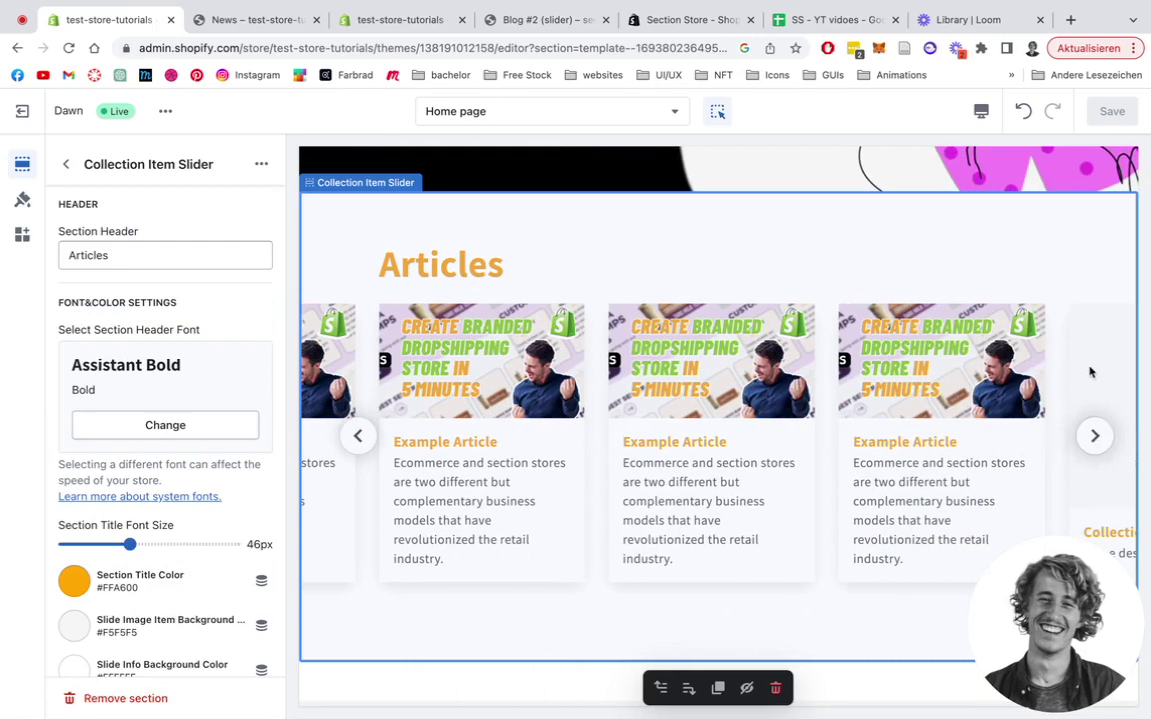
{"action": "left_click", "coordinate": [66, 163]}
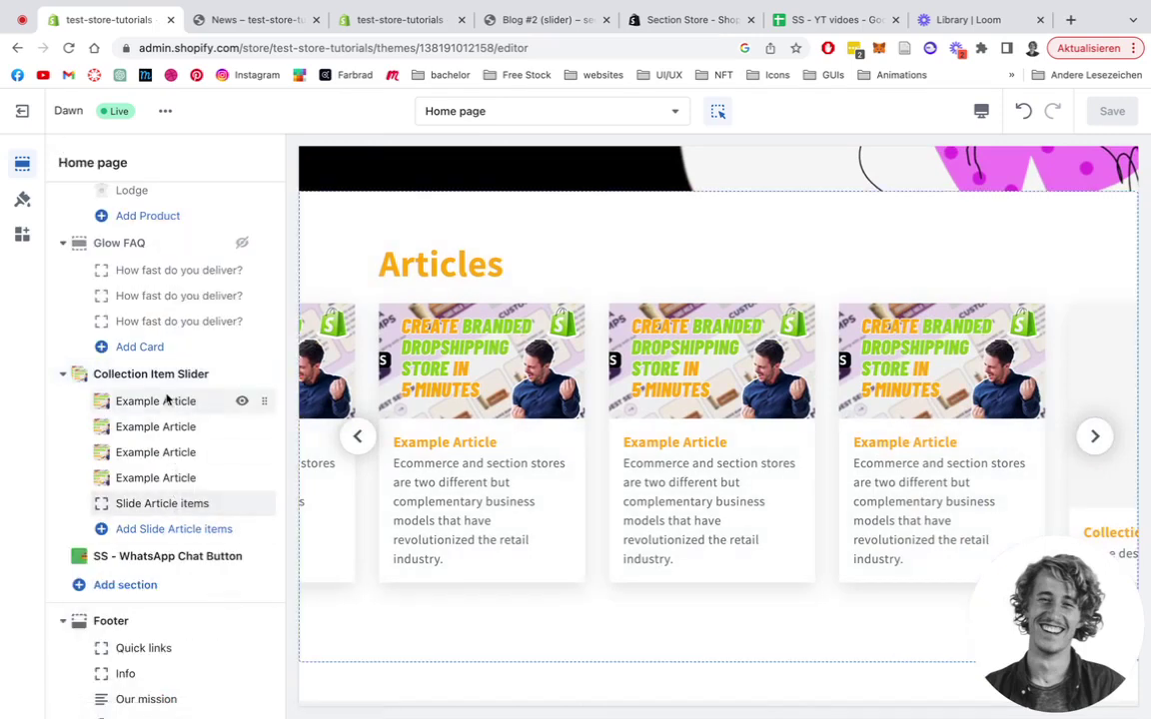
- Assign Example Article to the empty Slide Article items block of the Collection Item Slider
{"action": "left_click", "coordinate": [154, 503]}
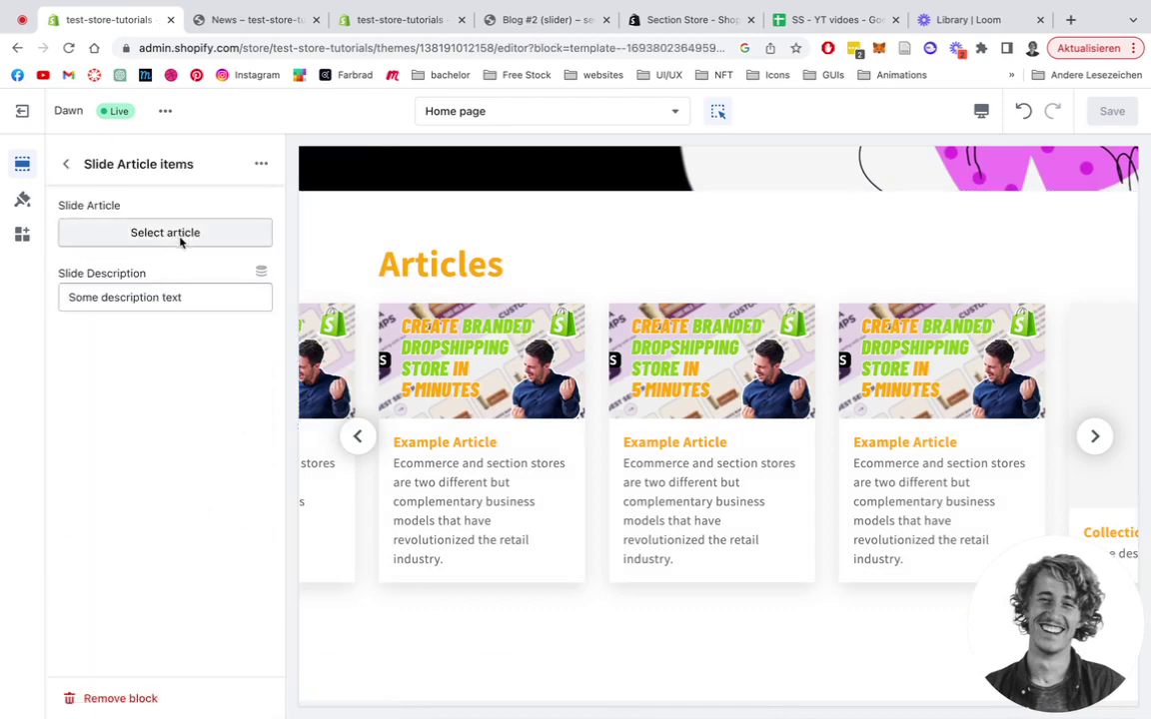
{"action": "left_click", "coordinate": [128, 231]}
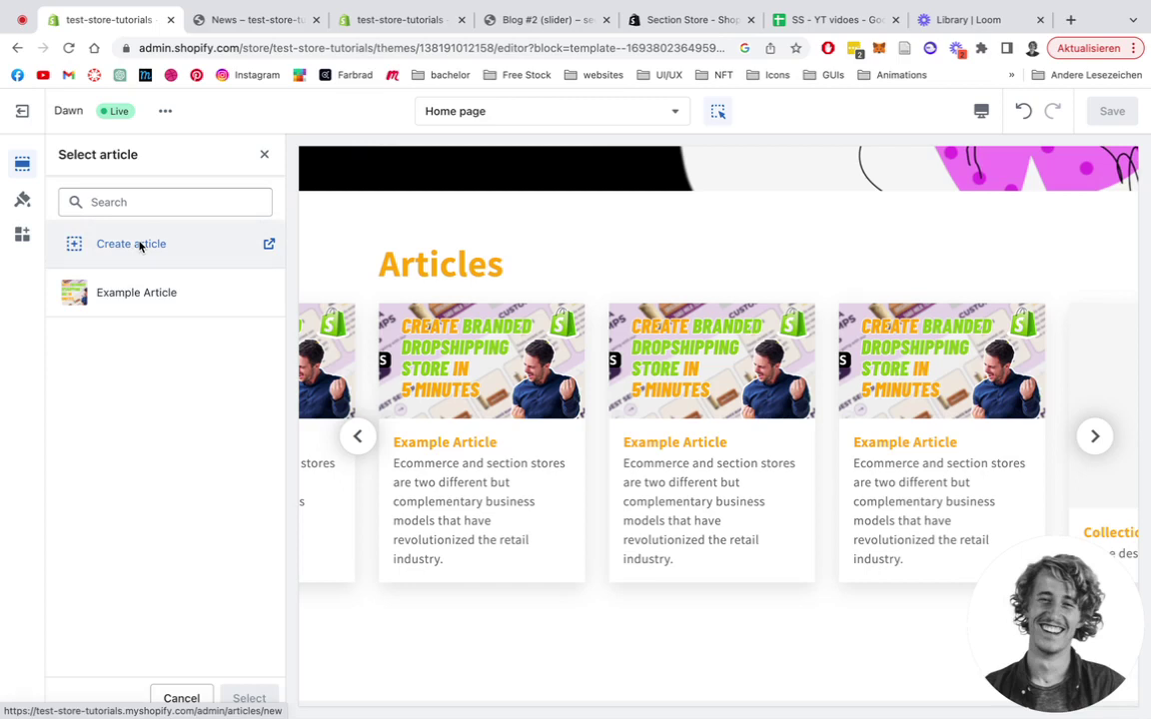
{"action": "left_click", "coordinate": [157, 293]}
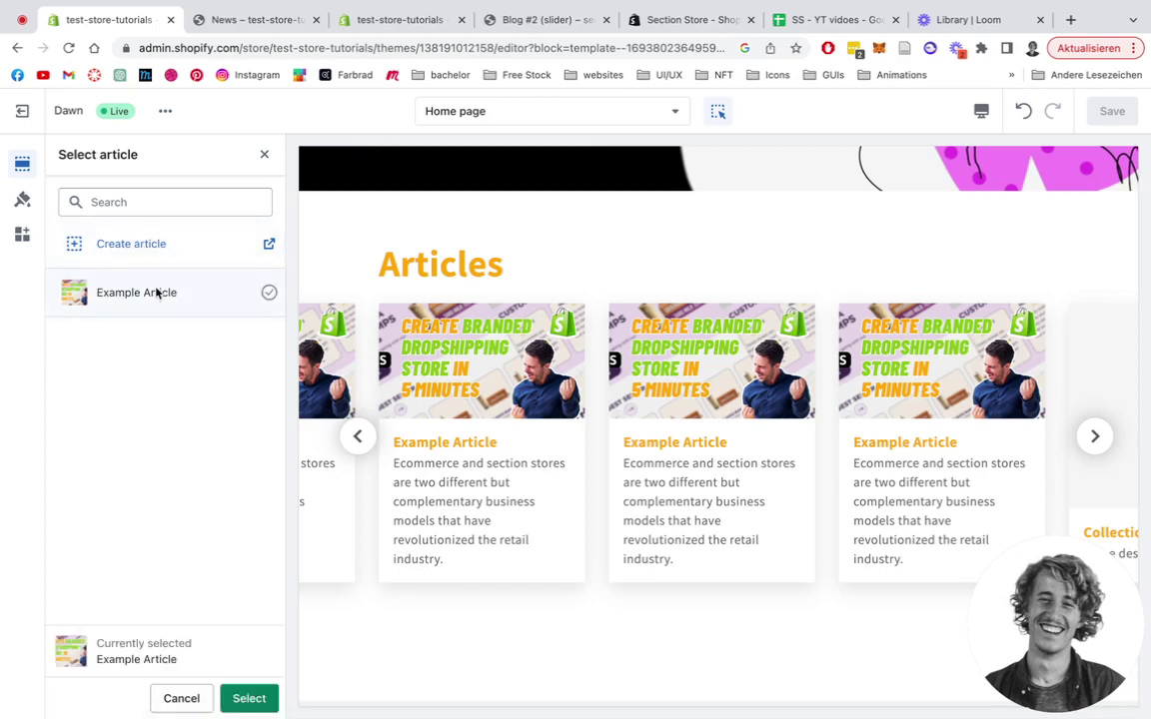
{"action": "left_click", "coordinate": [248, 697]}
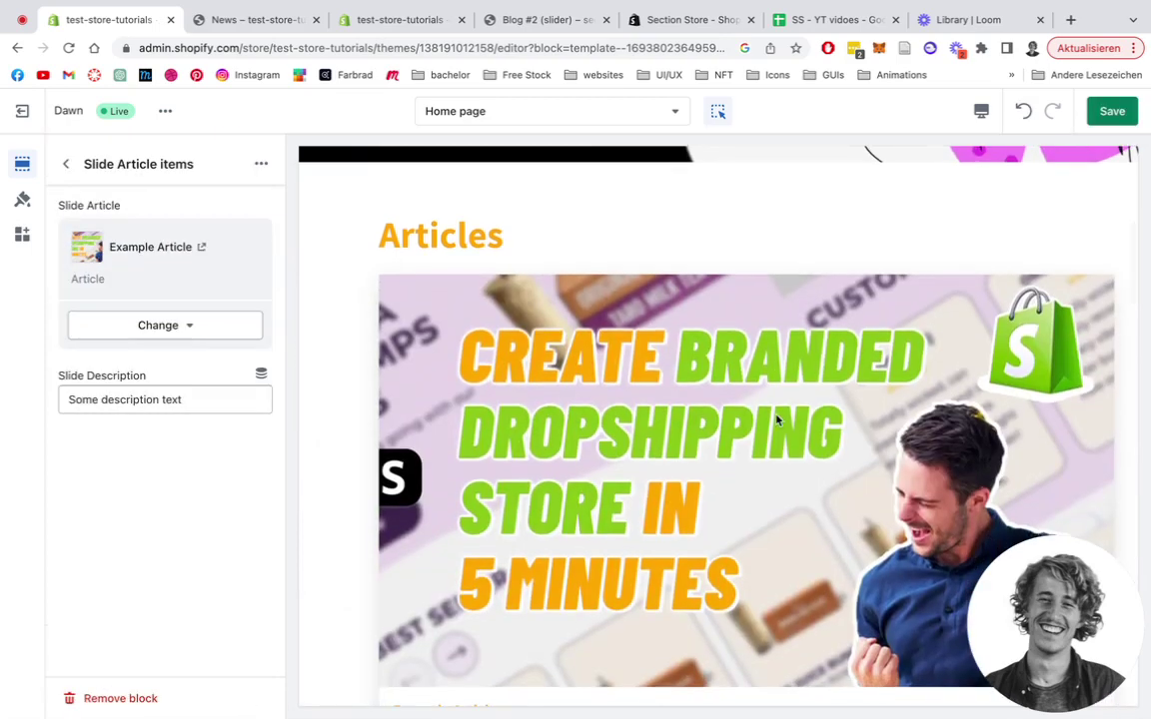
{"action": "scroll", "coordinate": [657, 393], "scroll_direction": "down", "scroll_amount": 3}
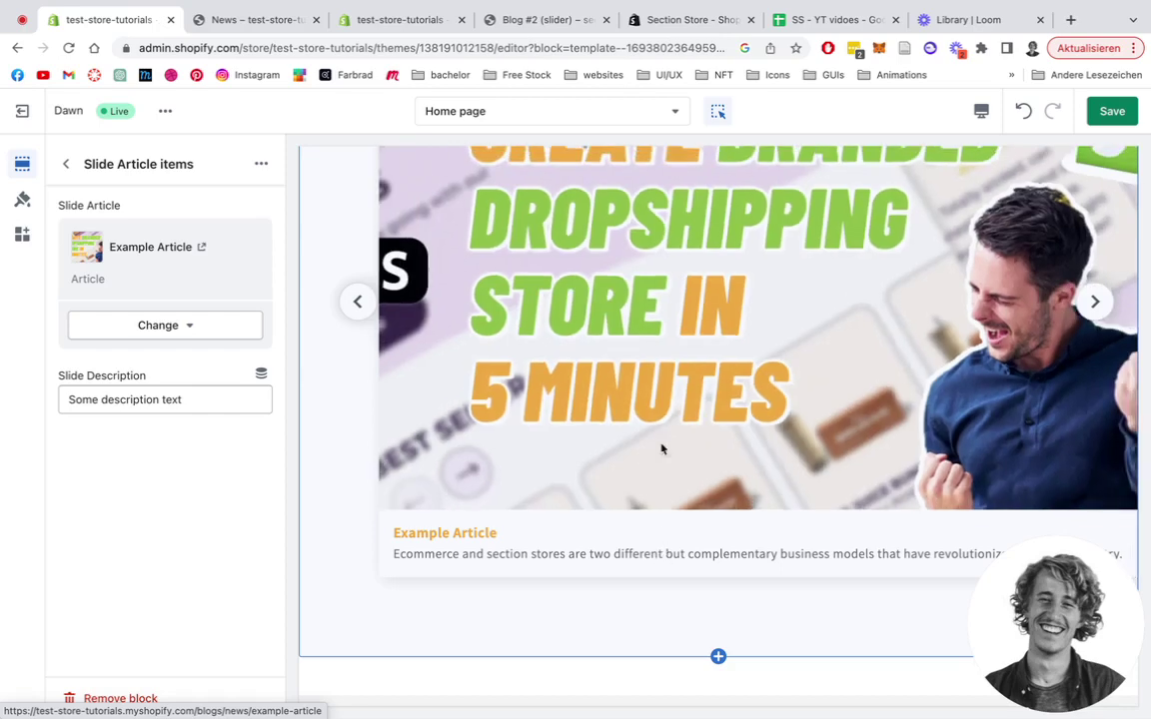
{"action": "scroll", "coordinate": [661, 440], "scroll_direction": "down", "scroll_amount": 2}
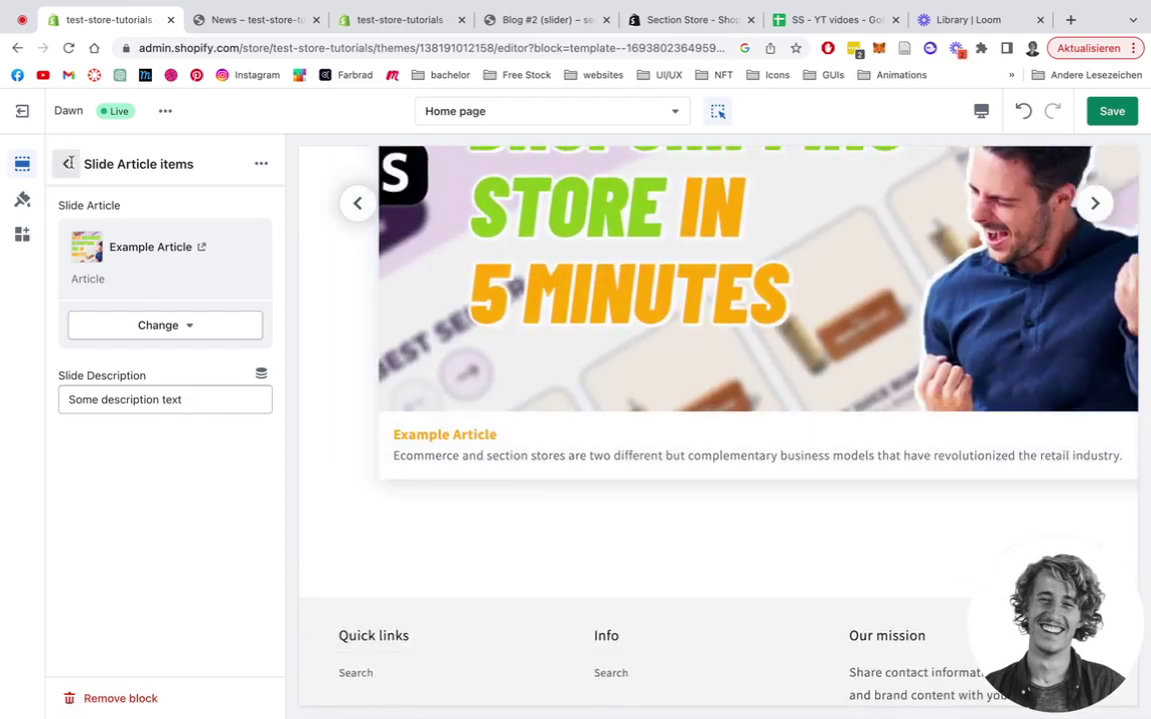
- Copy the slide description text from the fourth Example Article block of the Collection Item Slider
{"action": "left_click", "coordinate": [64, 162]}
{"action": "left_click", "coordinate": [150, 485]}
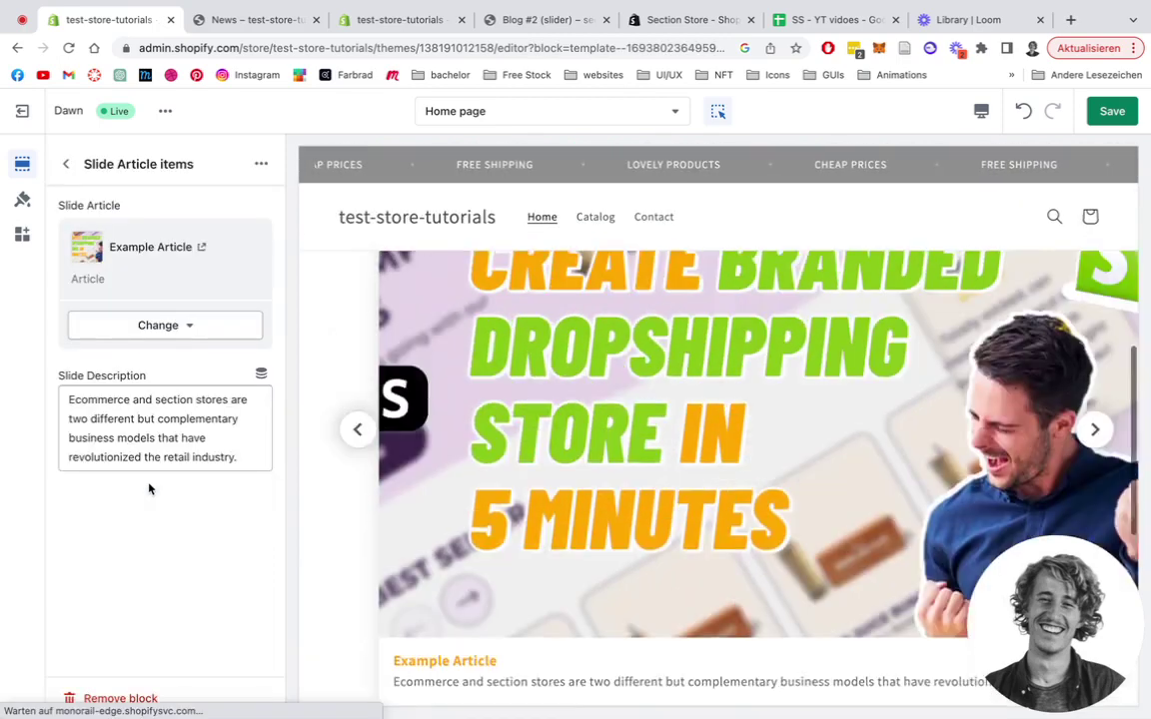
{"action": "left_click_drag", "start_coordinate": [236, 457], "coordinate": [60, 396]}
{"action": "key", "text": "super+c"}
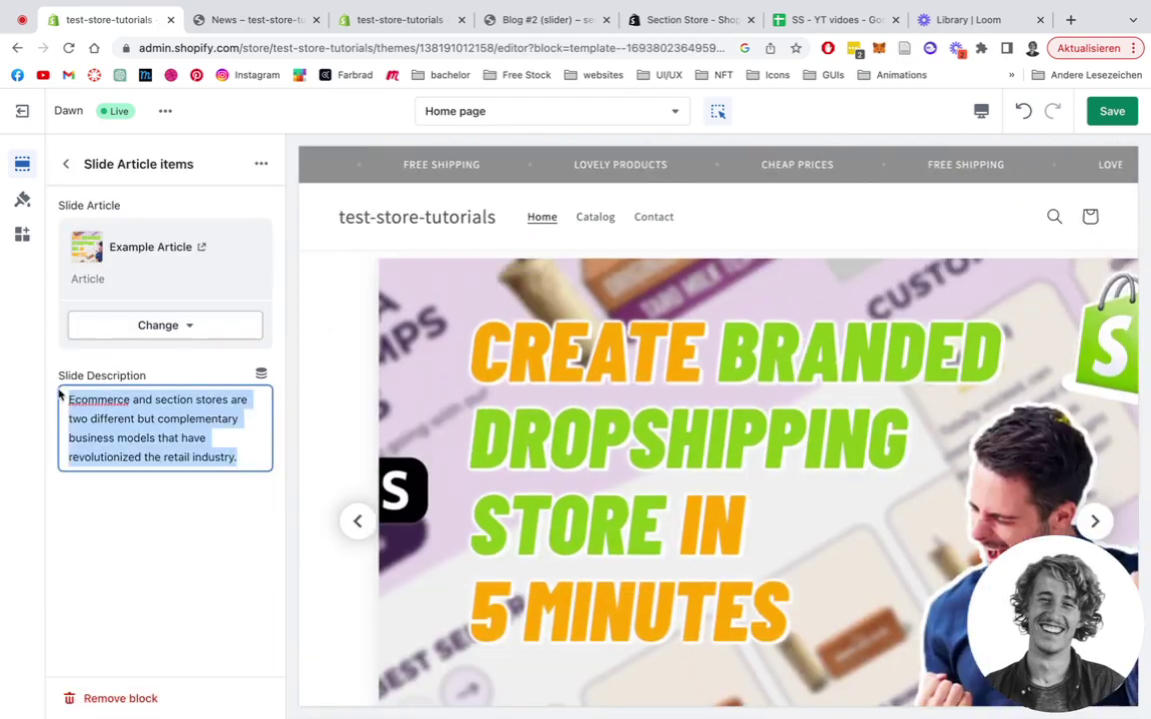
- Replace the last article block's slide description with the copied text about ecommerce and section stores, and save
{"action": "left_click", "coordinate": [66, 164]}
{"action": "left_click", "coordinate": [178, 508]}
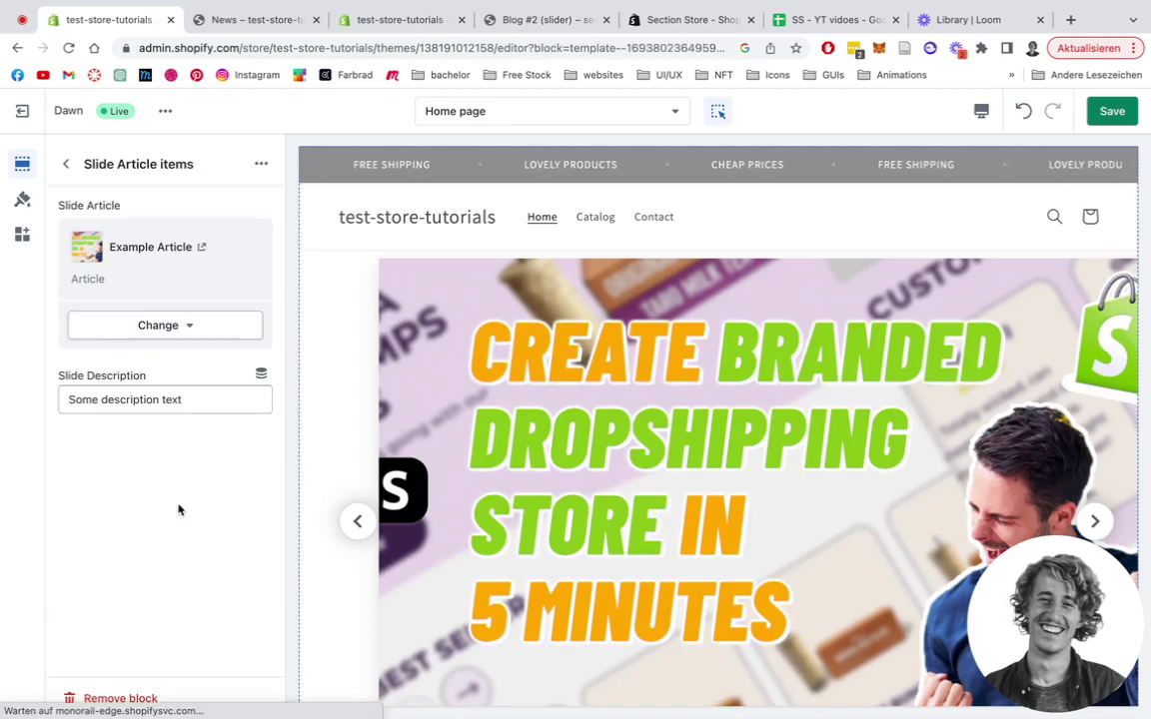
{"action": "left_click_drag", "start_coordinate": [178, 400], "coordinate": [63, 403]}
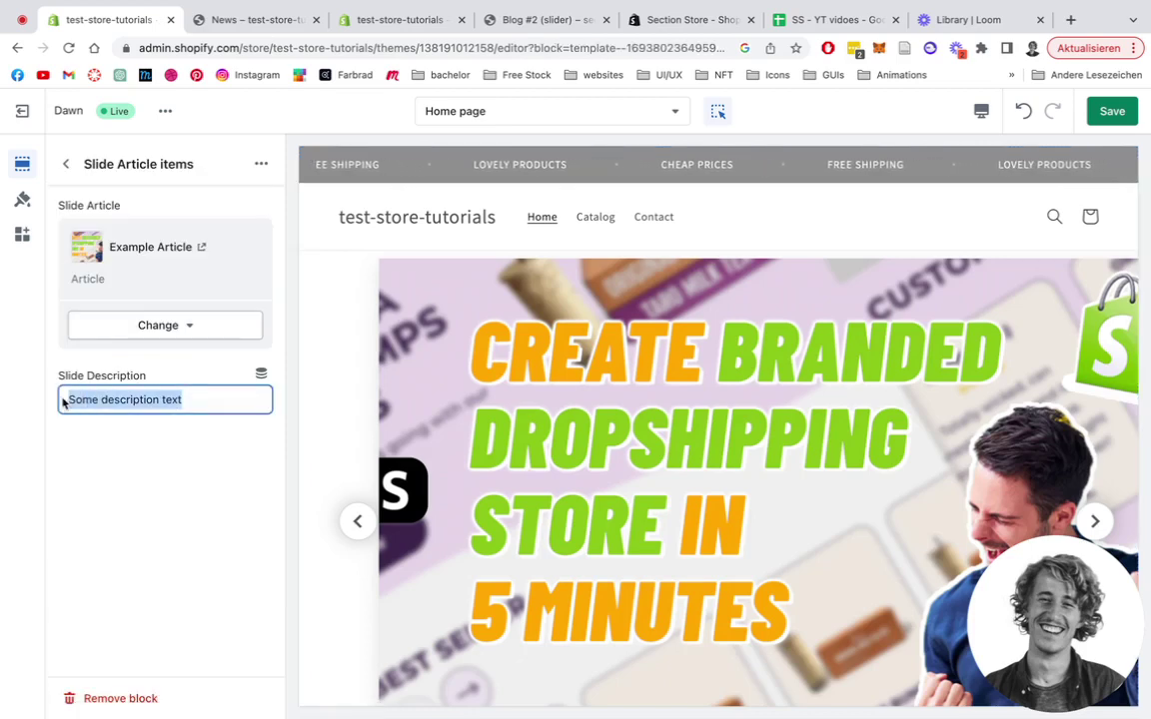
{"action": "key", "text": "super+v"}
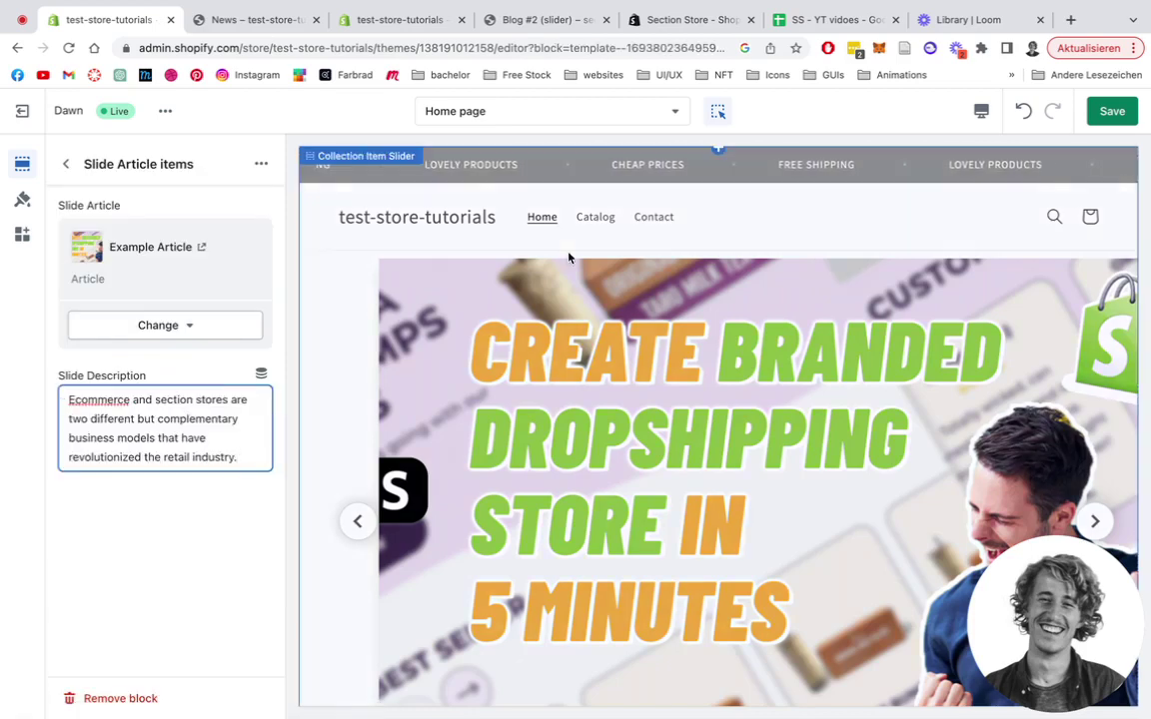
{"action": "left_click", "coordinate": [1131, 116]}
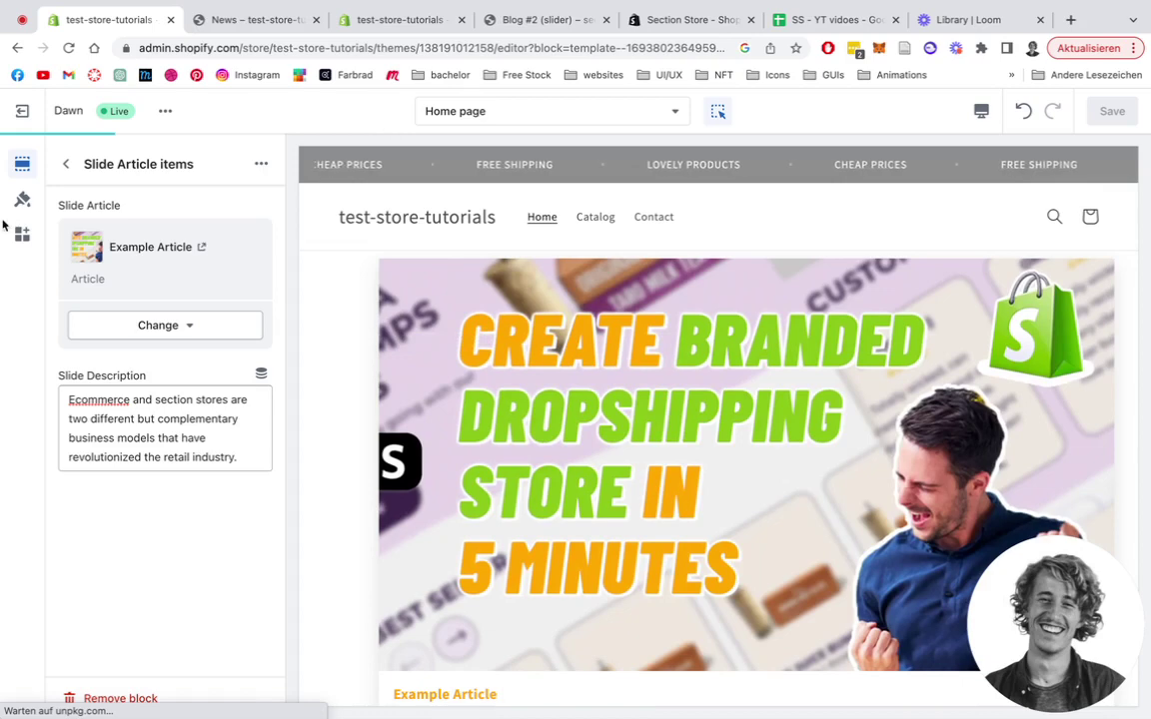
- Review the Collection Item Slider's header, font, color and slider settings alongside its preview
{"action": "left_click", "coordinate": [66, 164]}
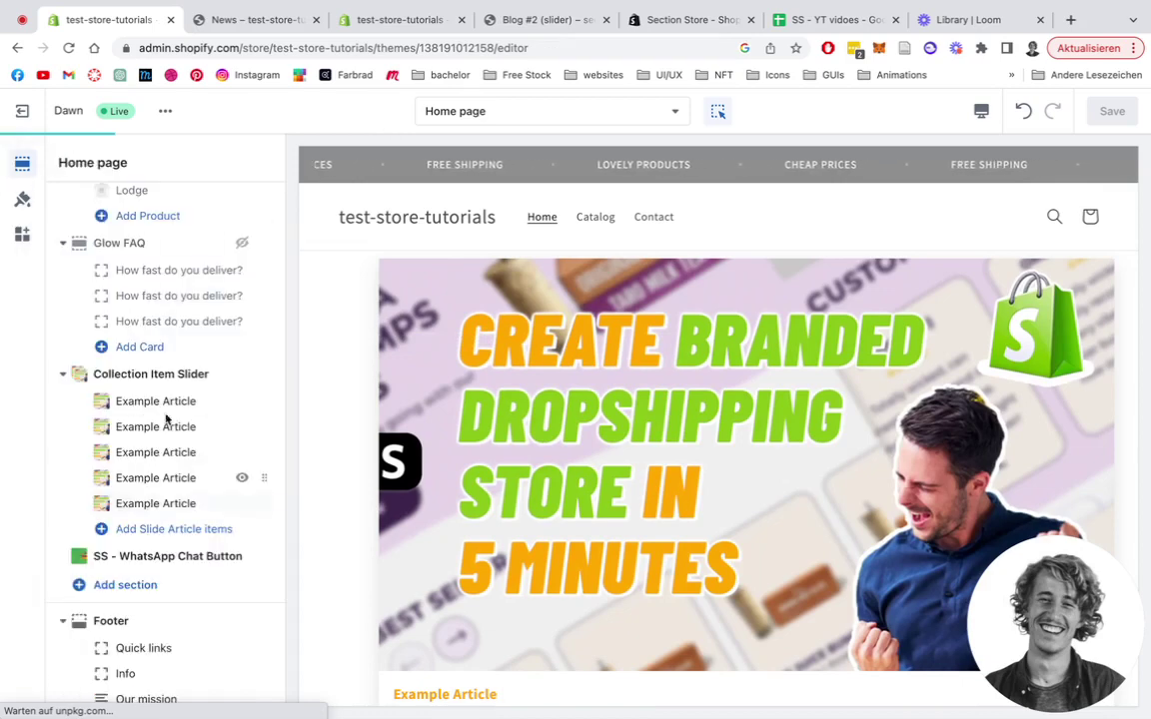
{"action": "left_click", "coordinate": [149, 374]}
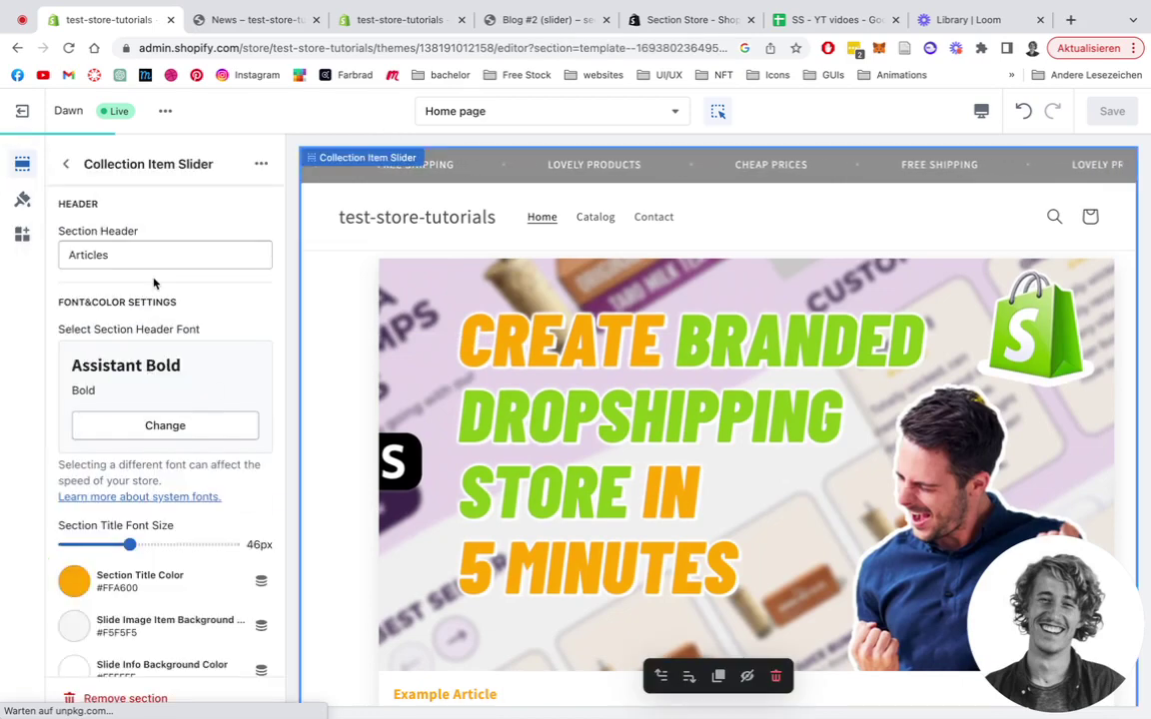
{"action": "scroll", "coordinate": [548, 380], "scroll_direction": "up", "scroll_amount": 2}
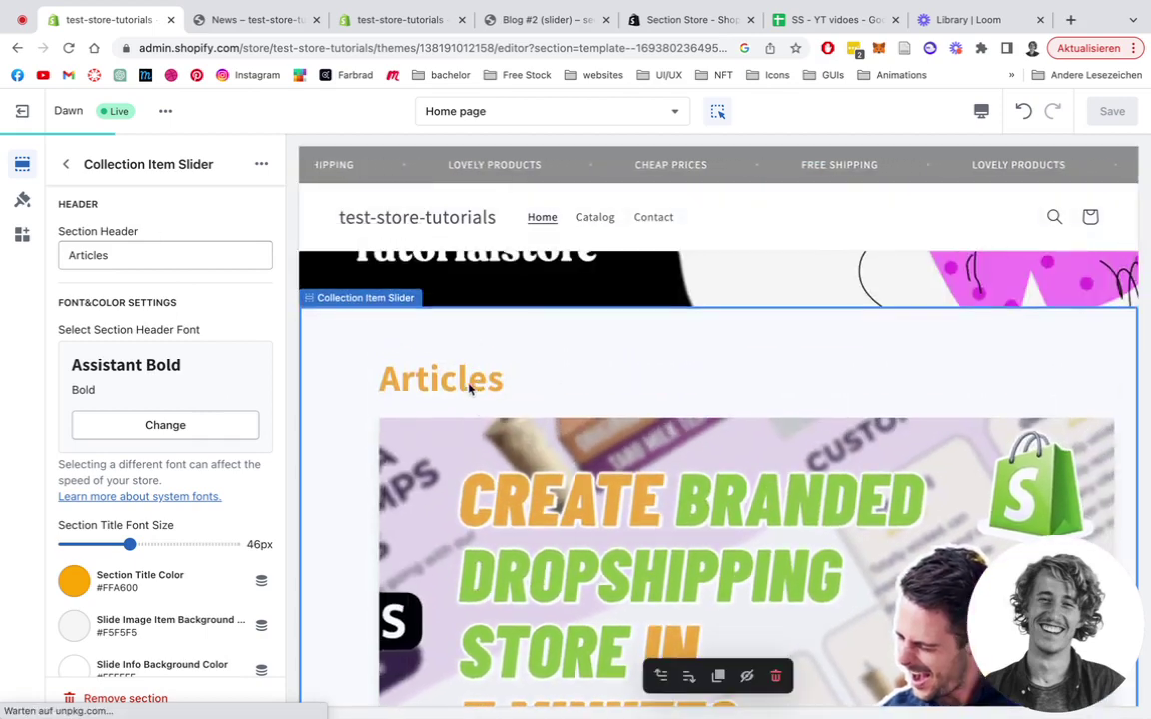
{"action": "scroll", "coordinate": [158, 352], "scroll_direction": "down", "scroll_amount": 2}
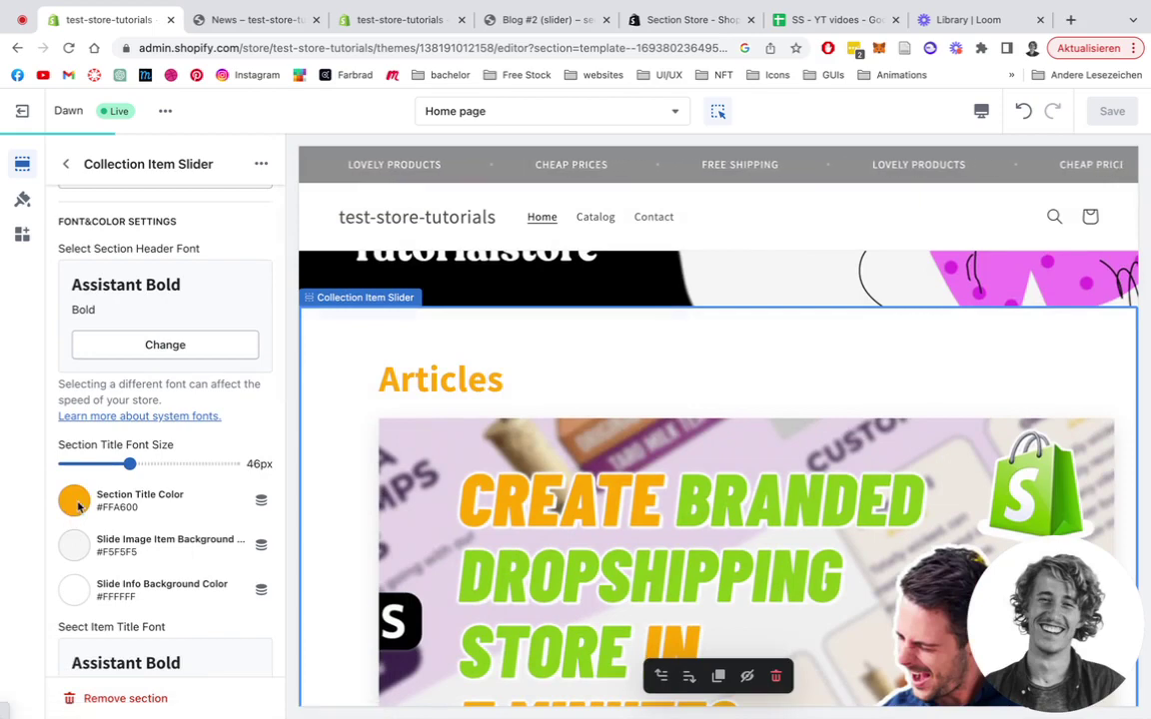
{"action": "scroll", "coordinate": [128, 481], "scroll_direction": "down", "scroll_amount": 1}
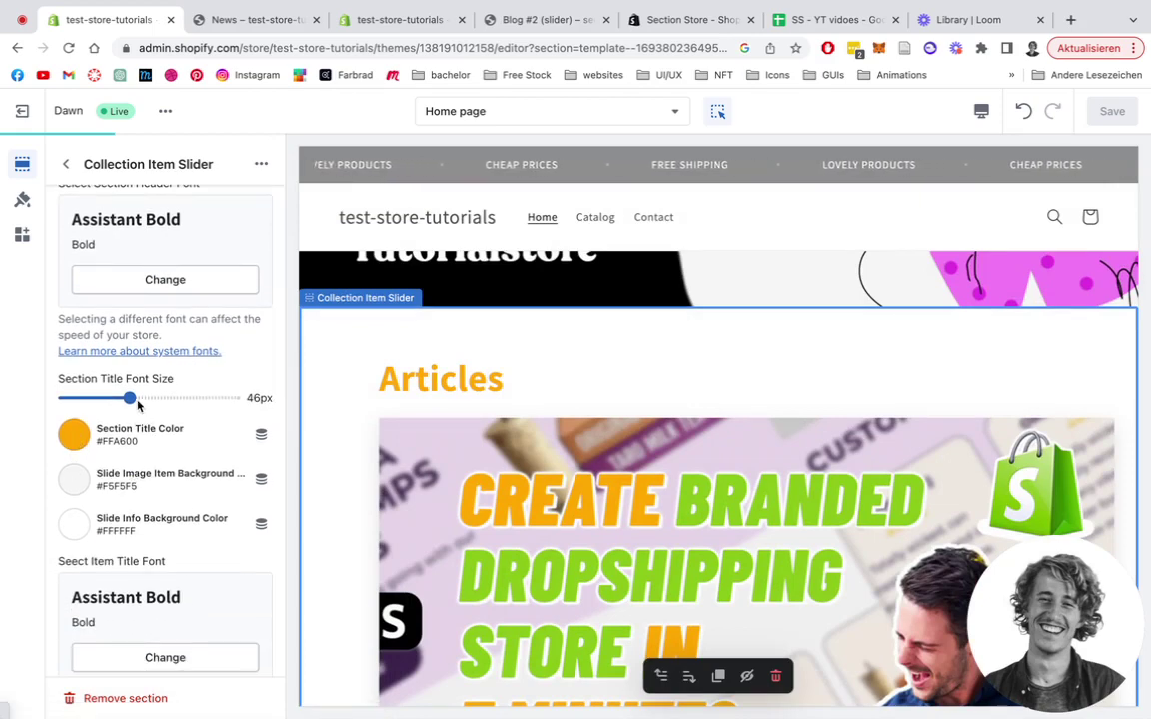
{"action": "scroll", "coordinate": [140, 410], "scroll_direction": "down", "scroll_amount": 2}
{"action": "scroll", "coordinate": [140, 410], "scroll_direction": "down", "scroll_amount": 5}
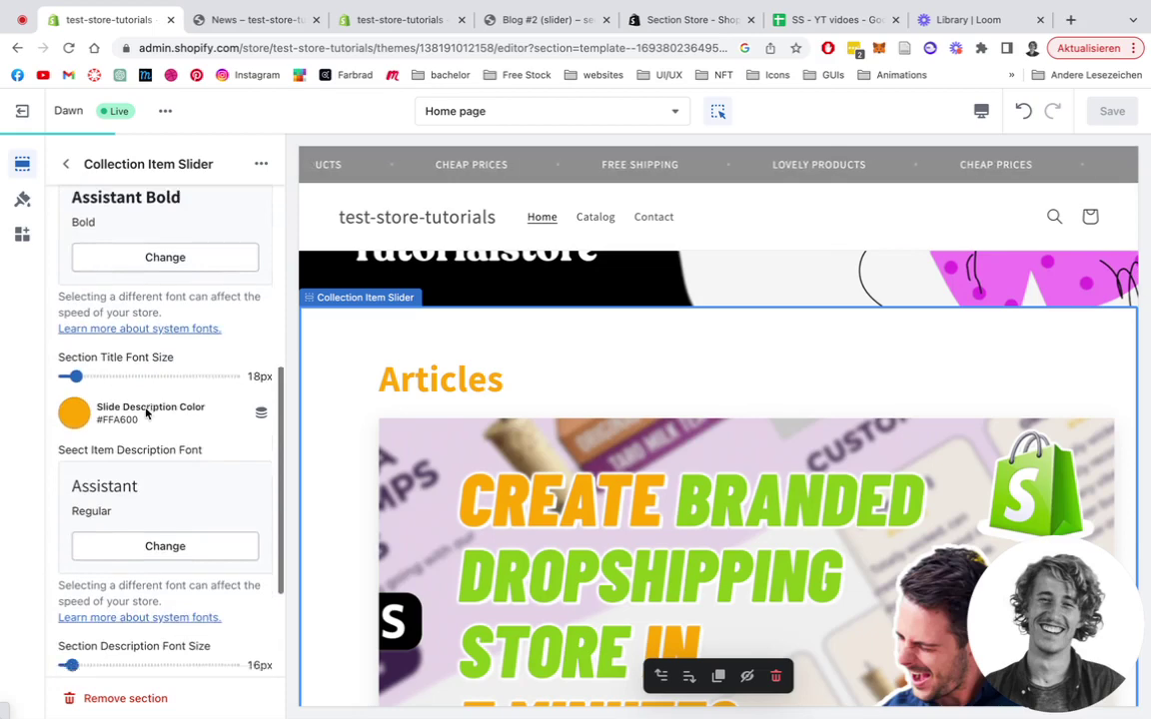
{"action": "scroll", "coordinate": [145, 413], "scroll_direction": "down", "scroll_amount": 1}
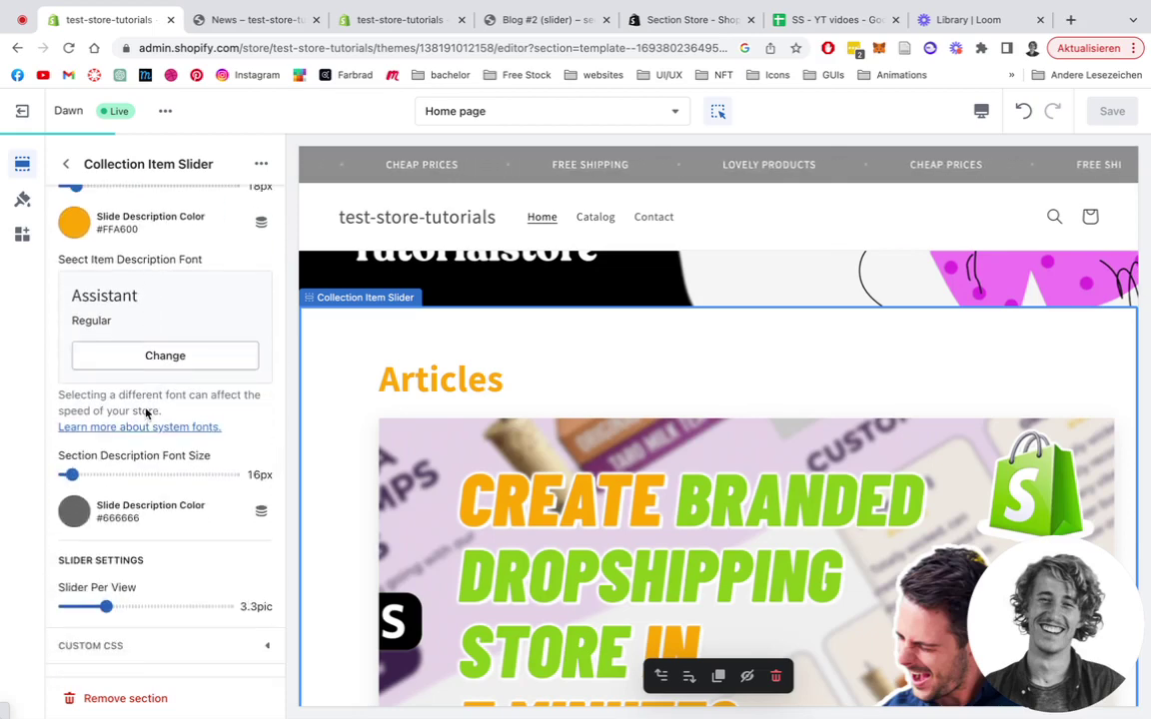
{"action": "scroll", "coordinate": [636, 384], "scroll_direction": "down", "scroll_amount": 5}
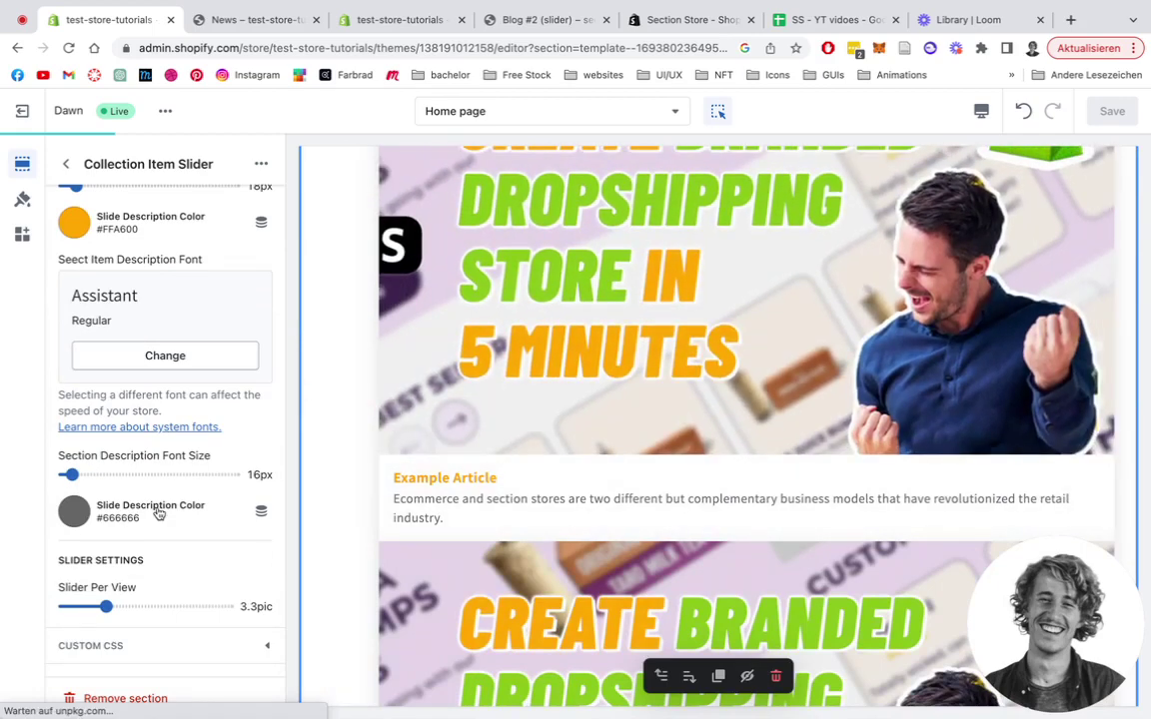
{"action": "scroll", "coordinate": [158, 513], "scroll_direction": "up", "scroll_amount": 1}
{"action": "scroll", "coordinate": [158, 514], "scroll_direction": "up", "scroll_amount": 10}
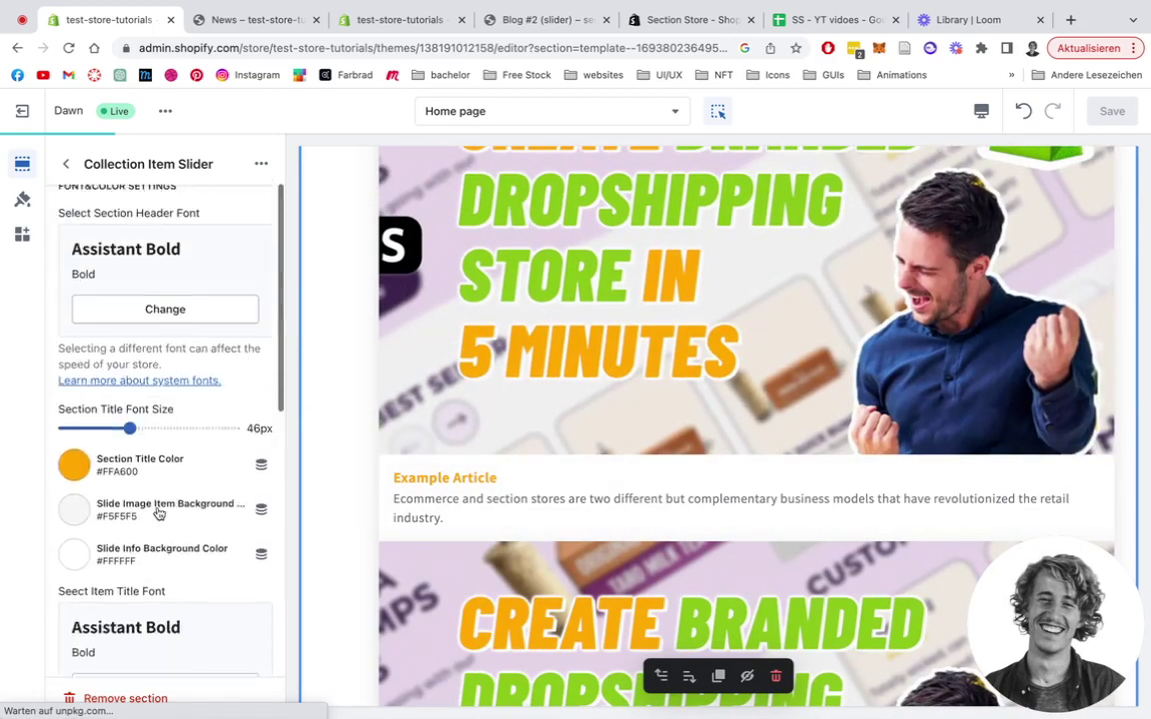
- View the live storefront and move the home page's Articles slider forward and back
{"action": "left_click", "coordinate": [164, 111]}
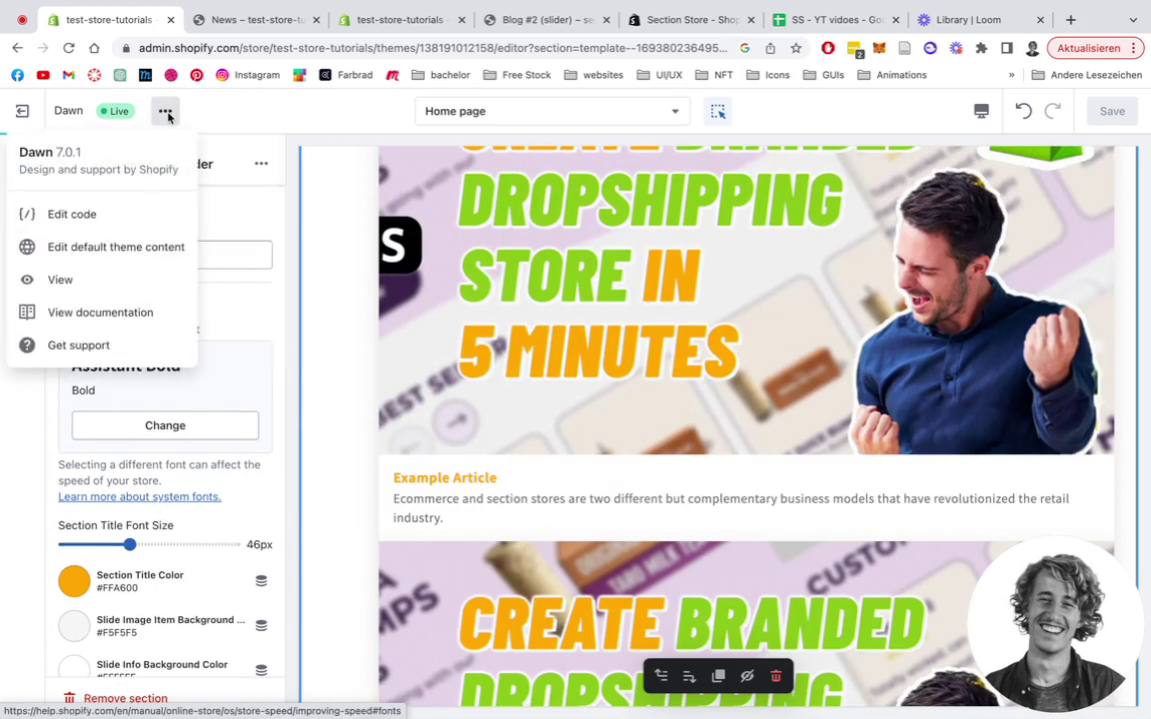
{"action": "left_click", "coordinate": [264, 20]}
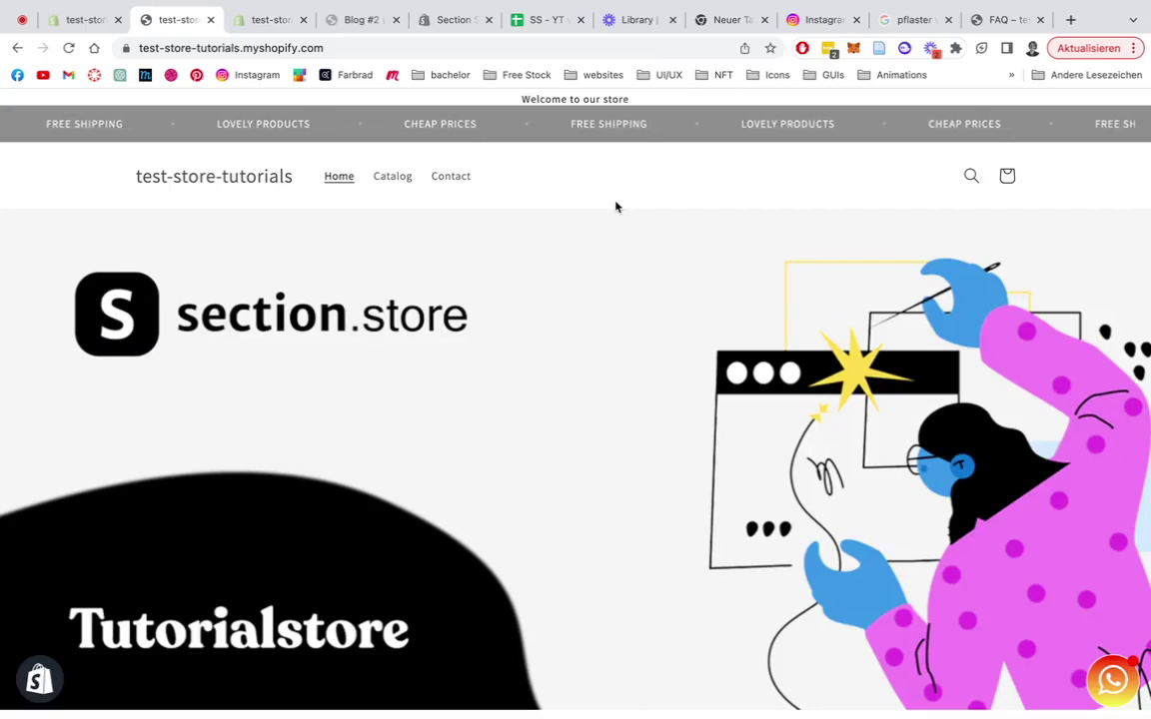
{"action": "scroll", "coordinate": [616, 207], "scroll_direction": "down", "scroll_amount": 2}
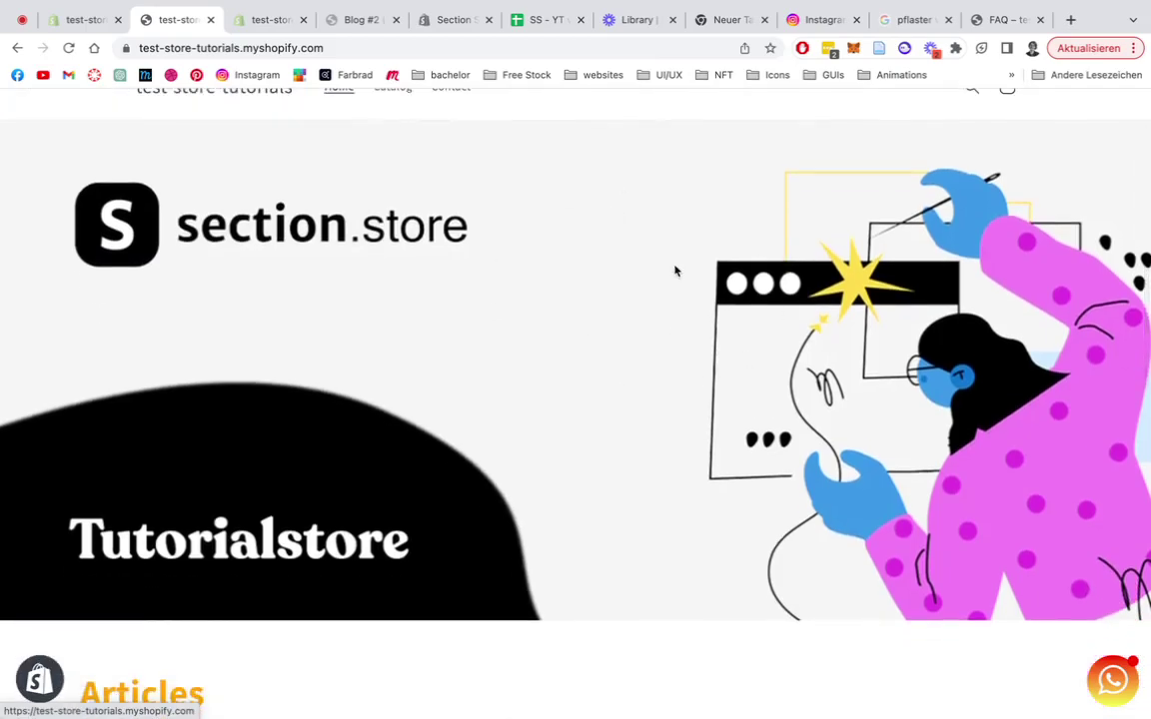
{"action": "scroll", "coordinate": [679, 217], "scroll_direction": "down", "scroll_amount": 1}
{"action": "scroll", "coordinate": [678, 216], "scroll_direction": "down", "scroll_amount": 5}
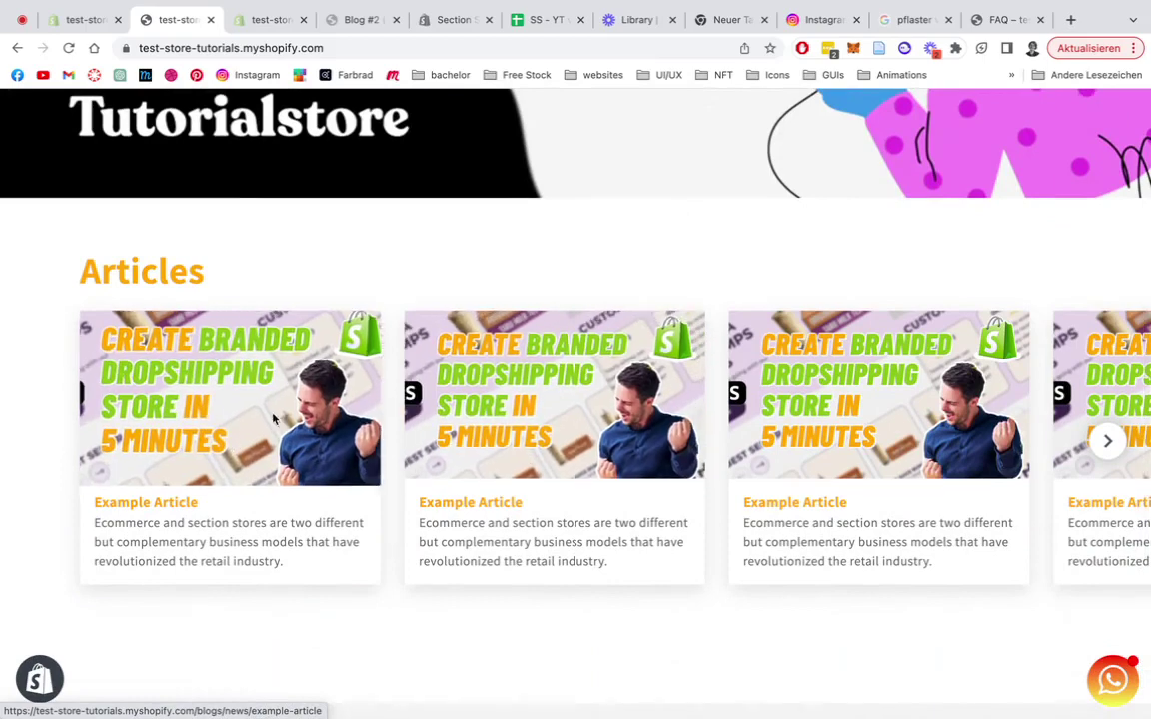
{"action": "left_click", "coordinate": [1108, 442]}
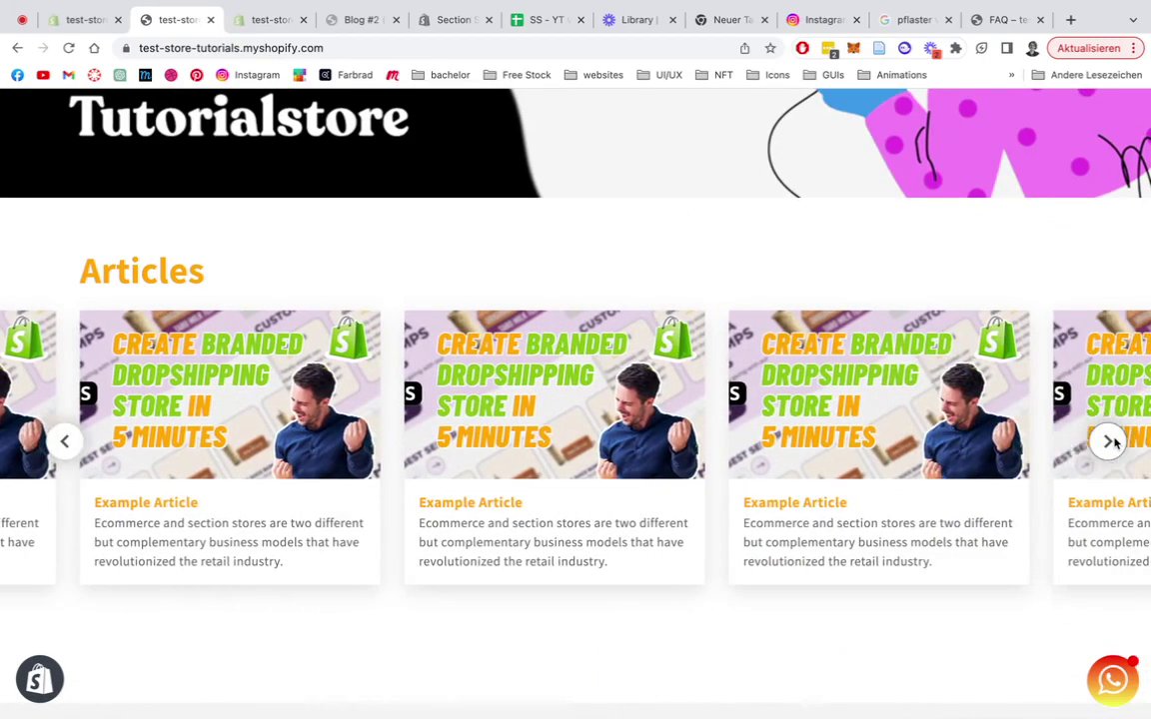
{"action": "left_click", "coordinate": [1109, 442]}
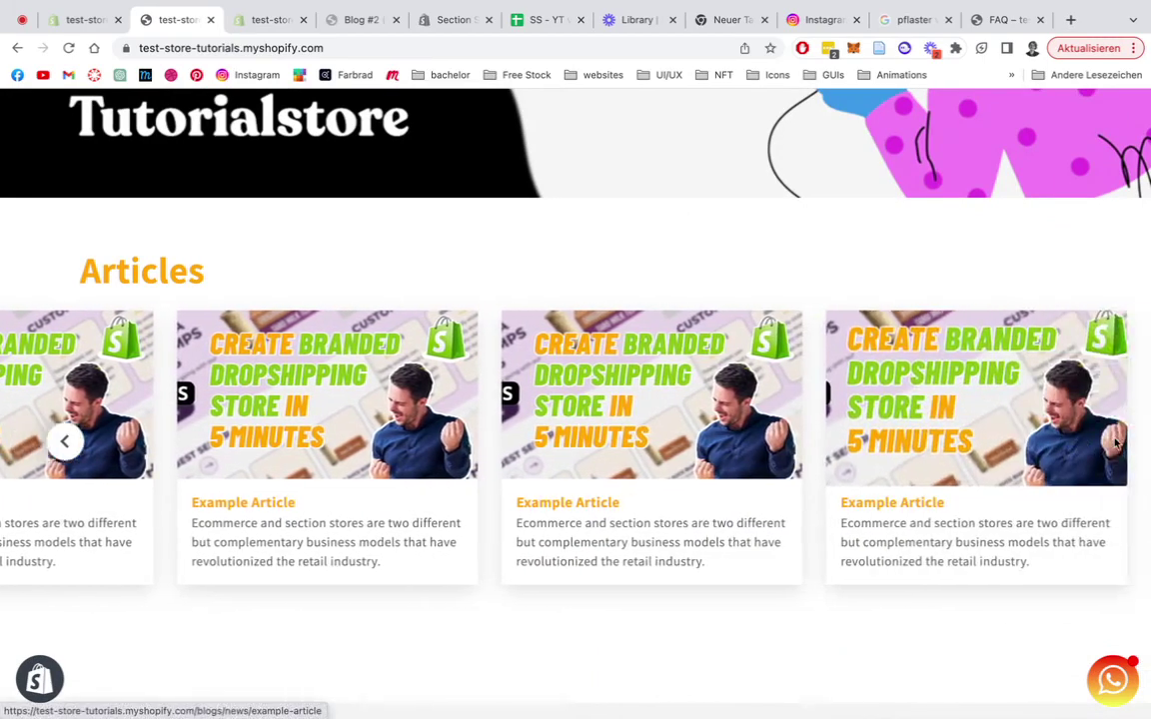
{"action": "left_click", "coordinate": [62, 442]}
- Open the first Example Article from the storefront slider and read through the post
{"action": "left_click", "coordinate": [246, 401]}
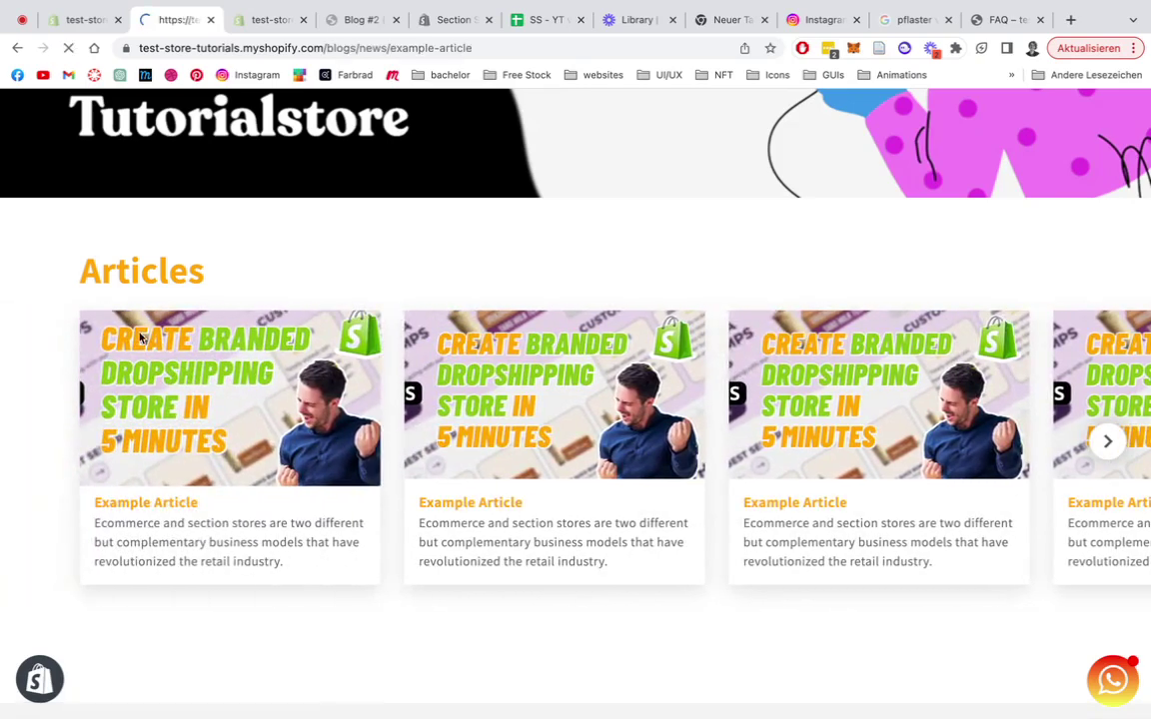
{"action": "scroll", "coordinate": [519, 279], "scroll_direction": "down", "scroll_amount": 7}
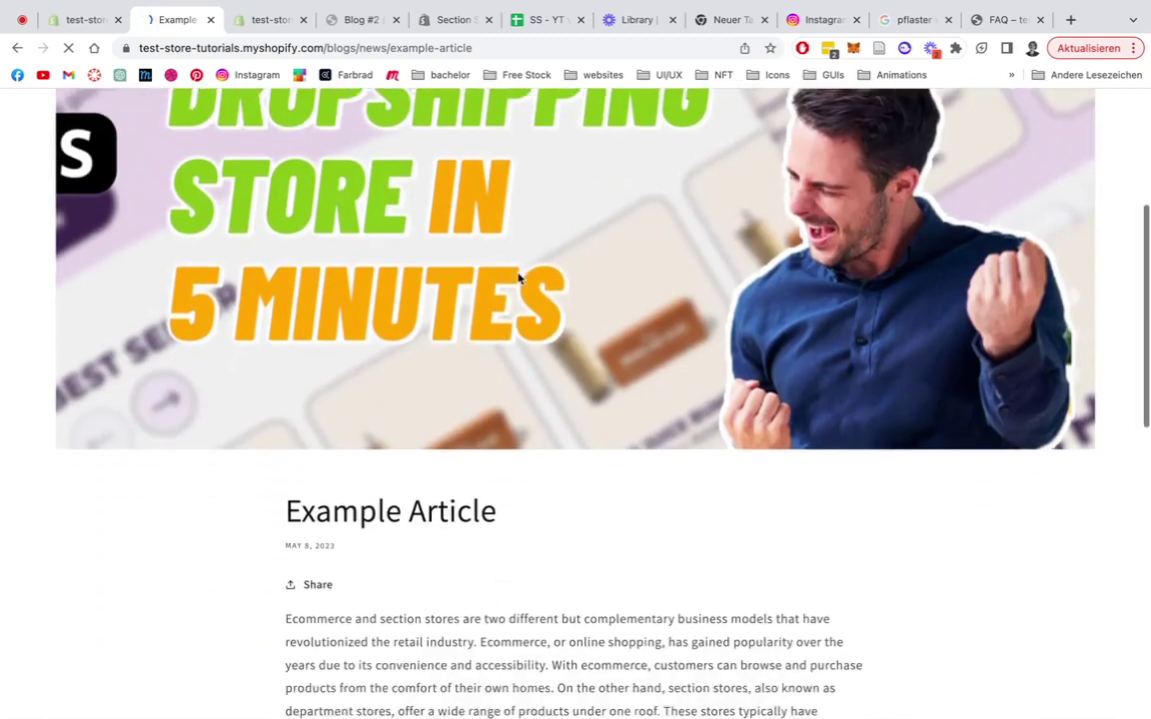
{"action": "scroll", "coordinate": [518, 275], "scroll_direction": "down", "scroll_amount": 1}
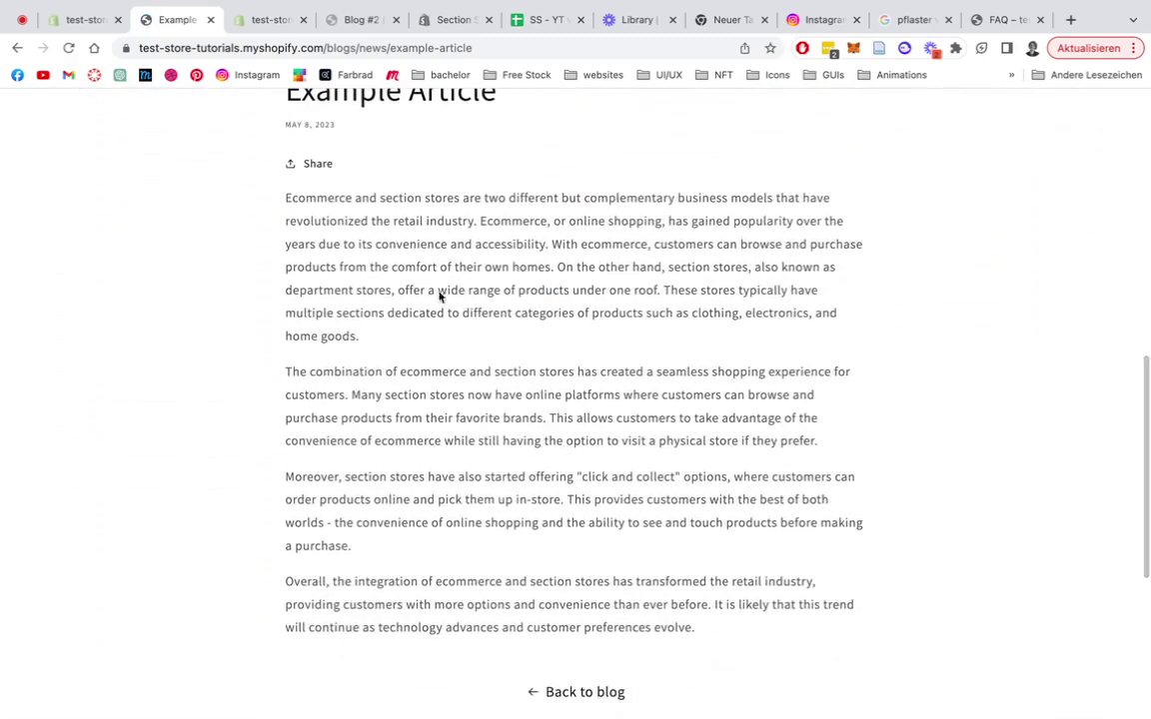
- Finish reading the example article, return to the storefront home page and view its Articles slider
{"action": "scroll", "coordinate": [699, 453], "scroll_direction": "down", "scroll_amount": 1}
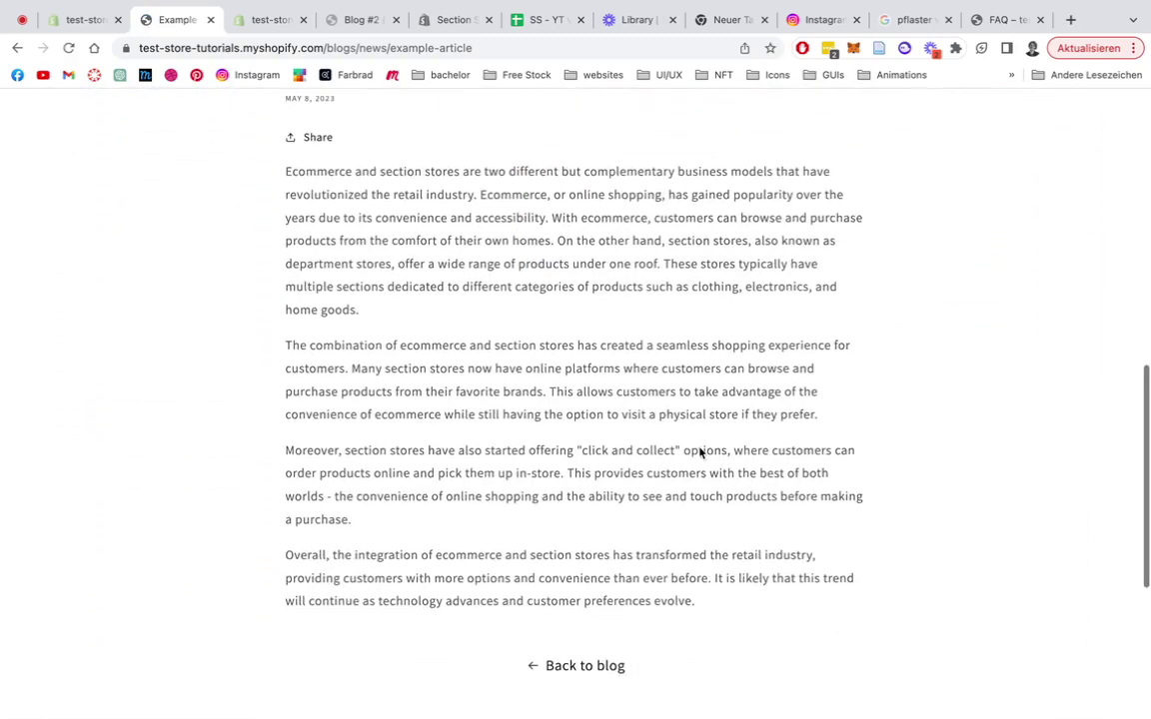
{"action": "scroll", "coordinate": [699, 451], "scroll_direction": "up", "scroll_amount": 1}
{"action": "key", "text": "super+r"}
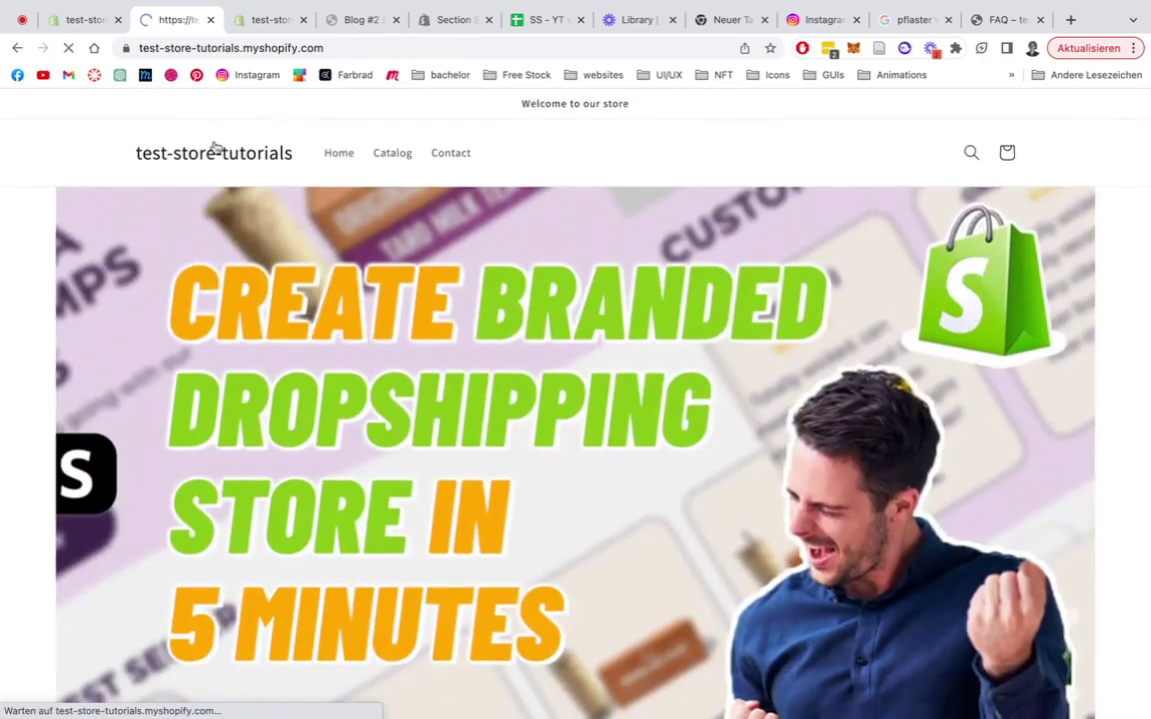
{"action": "scroll", "coordinate": [570, 265], "scroll_direction": "down", "scroll_amount": 10}
{"action": "scroll", "coordinate": [570, 265], "scroll_direction": "up", "scroll_amount": 4}
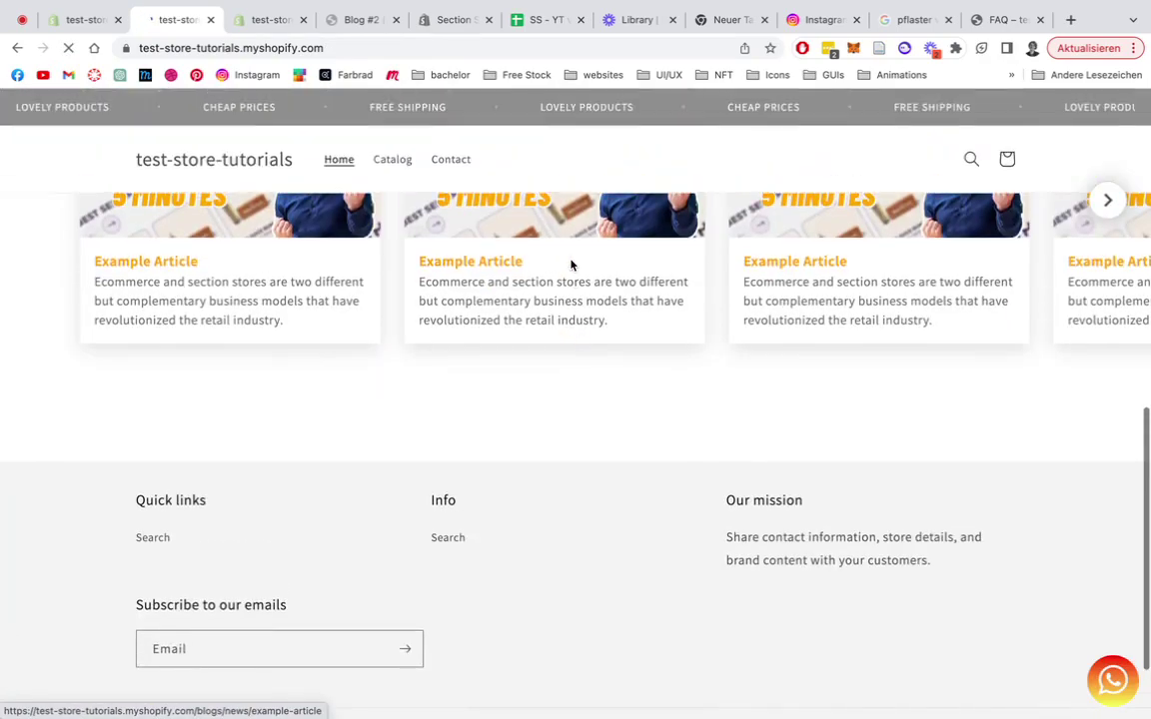
{"action": "scroll", "coordinate": [571, 265], "scroll_direction": "down", "scroll_amount": 1}
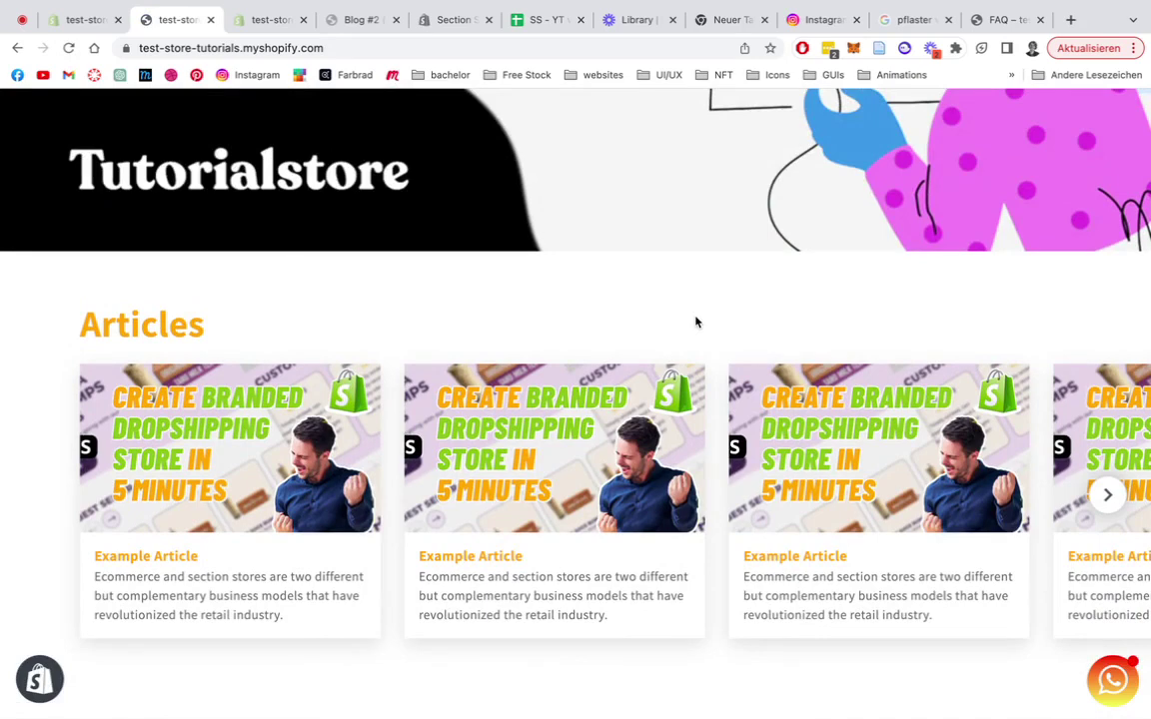
- Open the storefront's WhatsApp chat widget to view its greeting window, and close it again
{"action": "scroll", "coordinate": [696, 322], "scroll_direction": "down", "scroll_amount": 1}
{"action": "left_click", "coordinate": [1112, 680]}
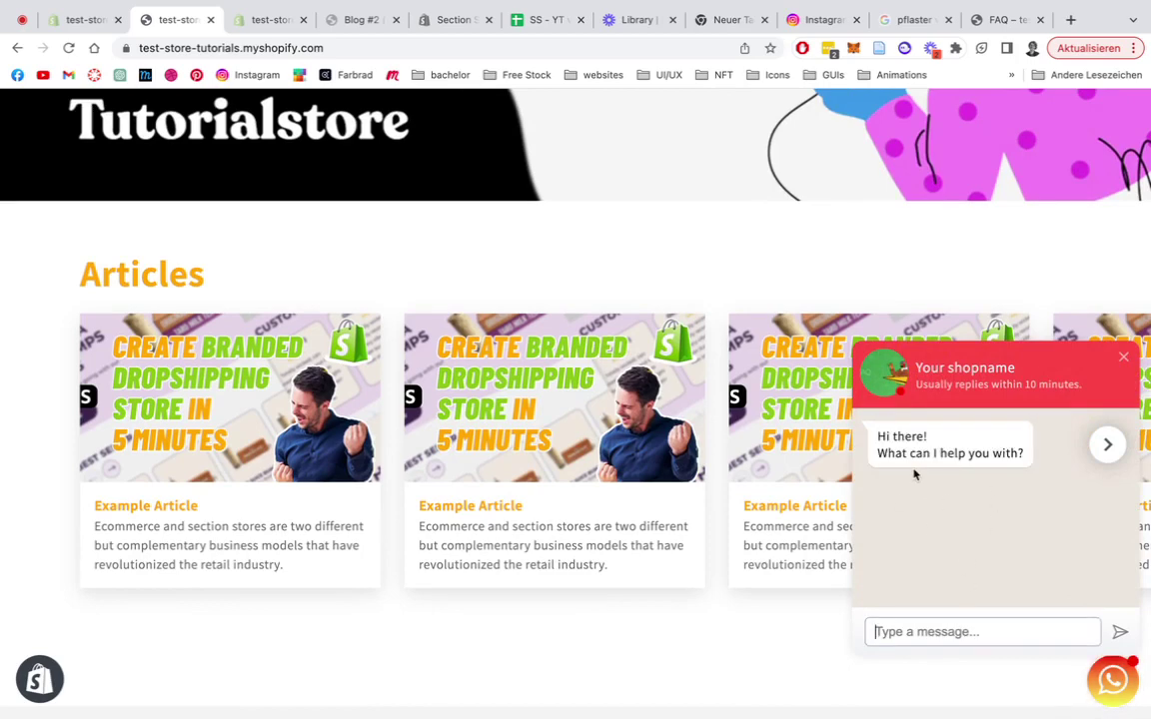
{"action": "left_click", "coordinate": [1123, 357]}
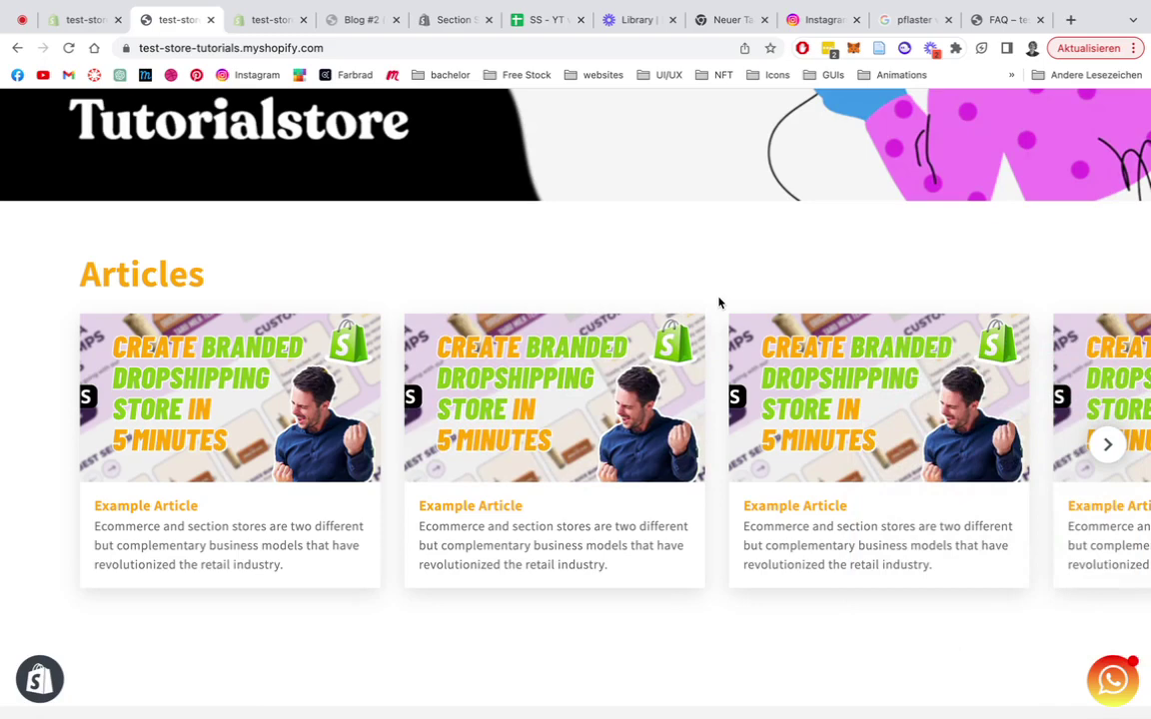
{"action": "scroll", "coordinate": [718, 302], "scroll_direction": "up", "scroll_amount": 1}
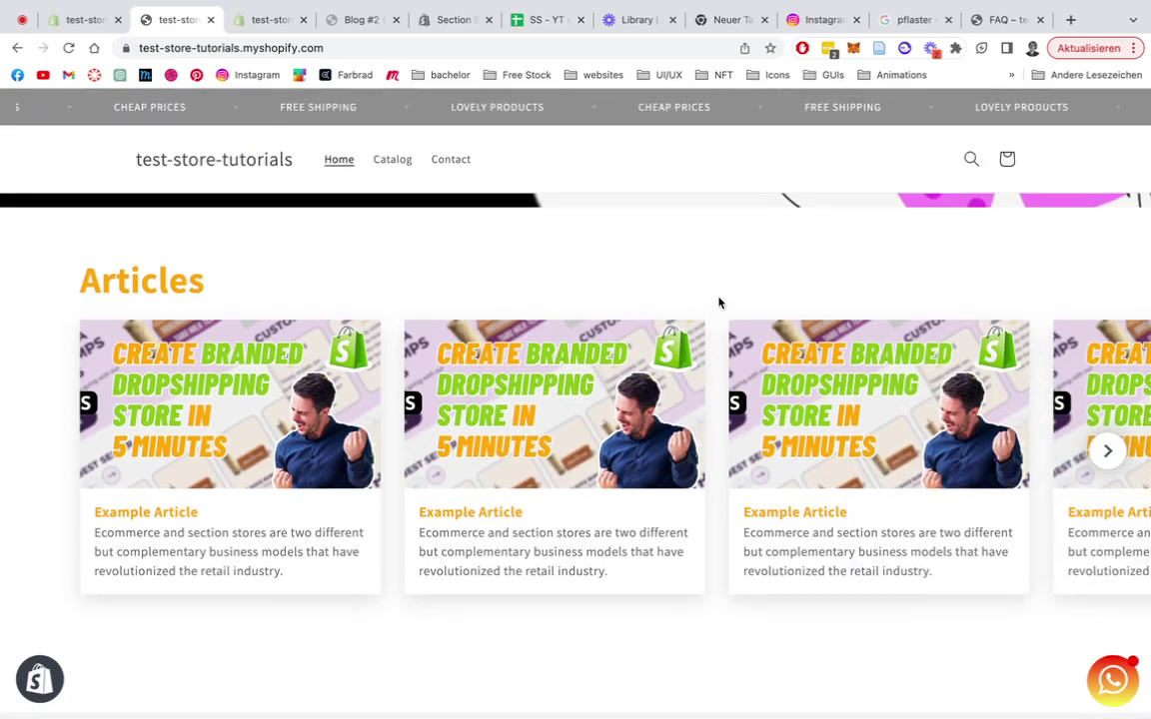